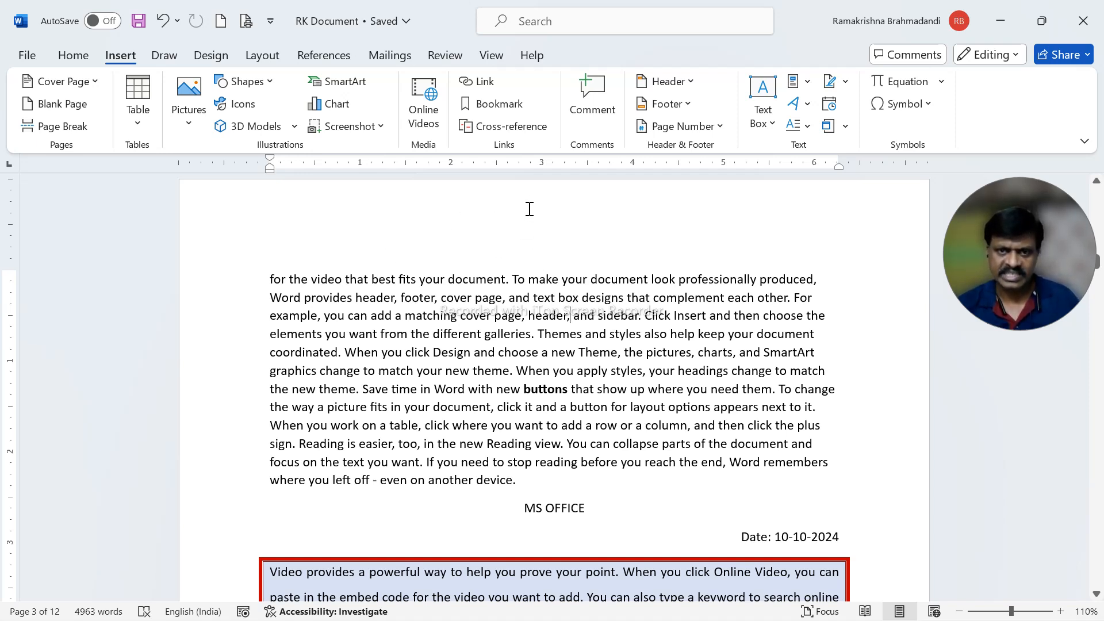
scroll(4, 240, "up", 1)
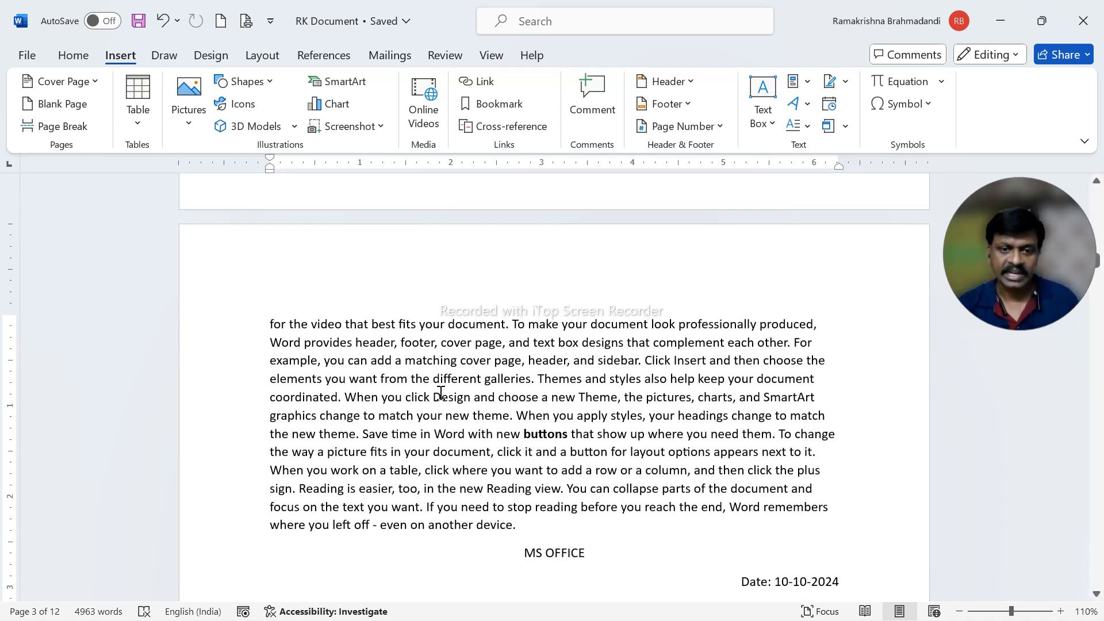
scroll(441, 393, "up", 3)
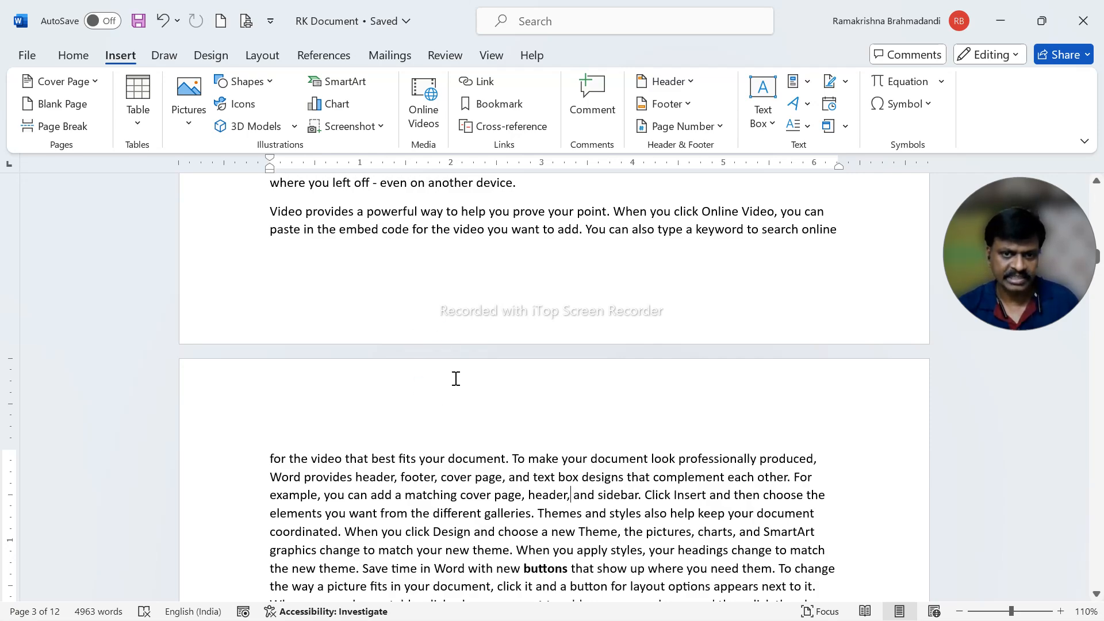
scroll(446, 345, "down", 4)
scroll(478, 280, "up", 1)
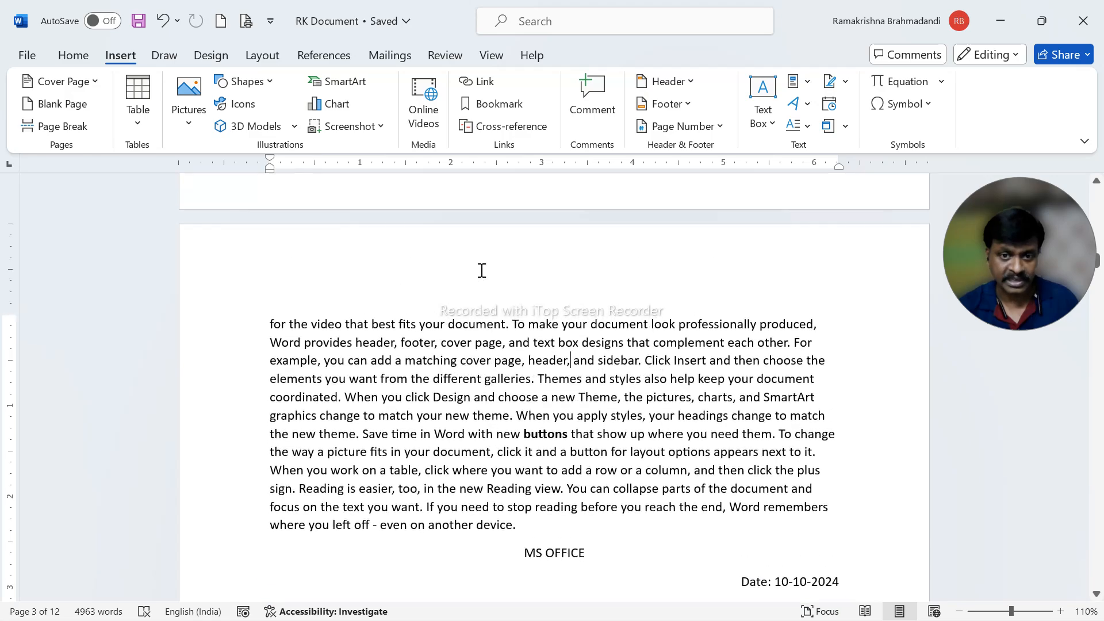
scroll(486, 289, "down", 15)
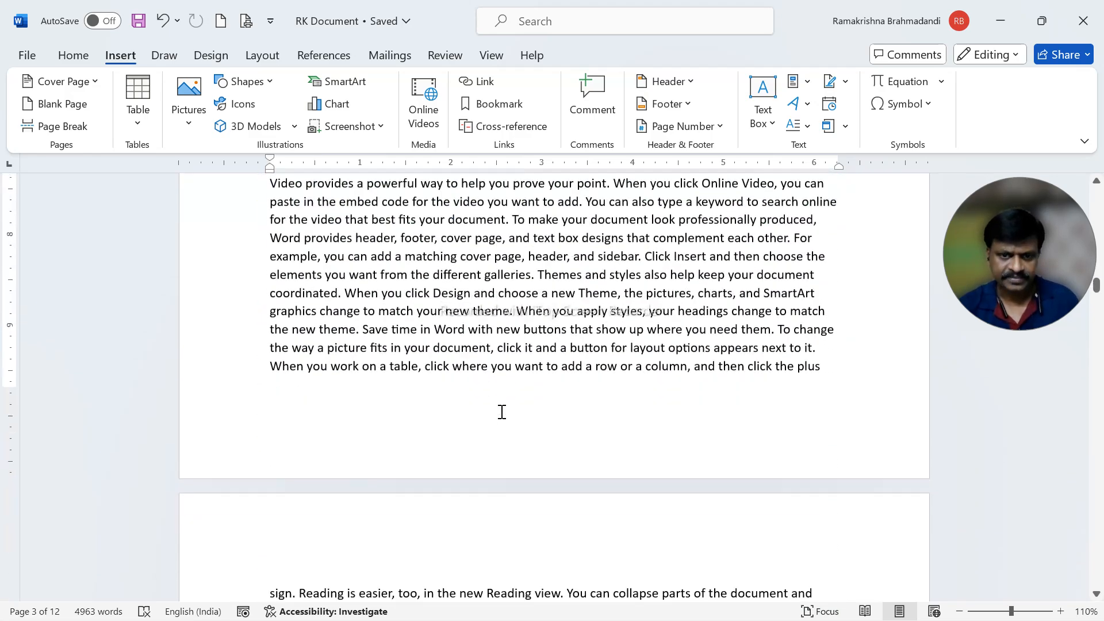
scroll(525, 366, "up", 10)
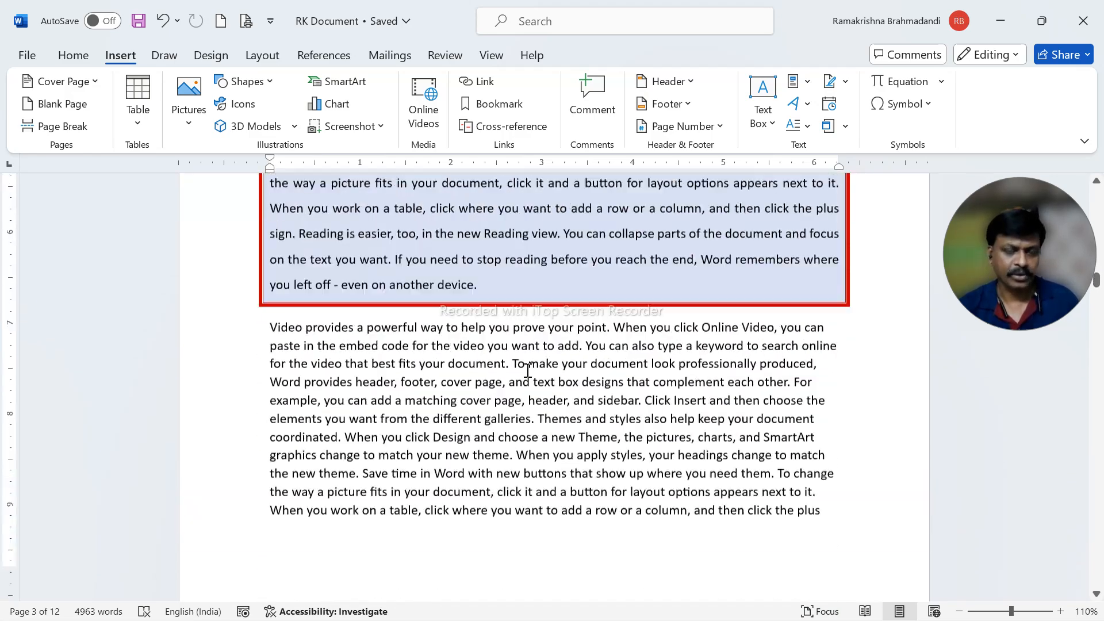
scroll(525, 365, "up", 5)
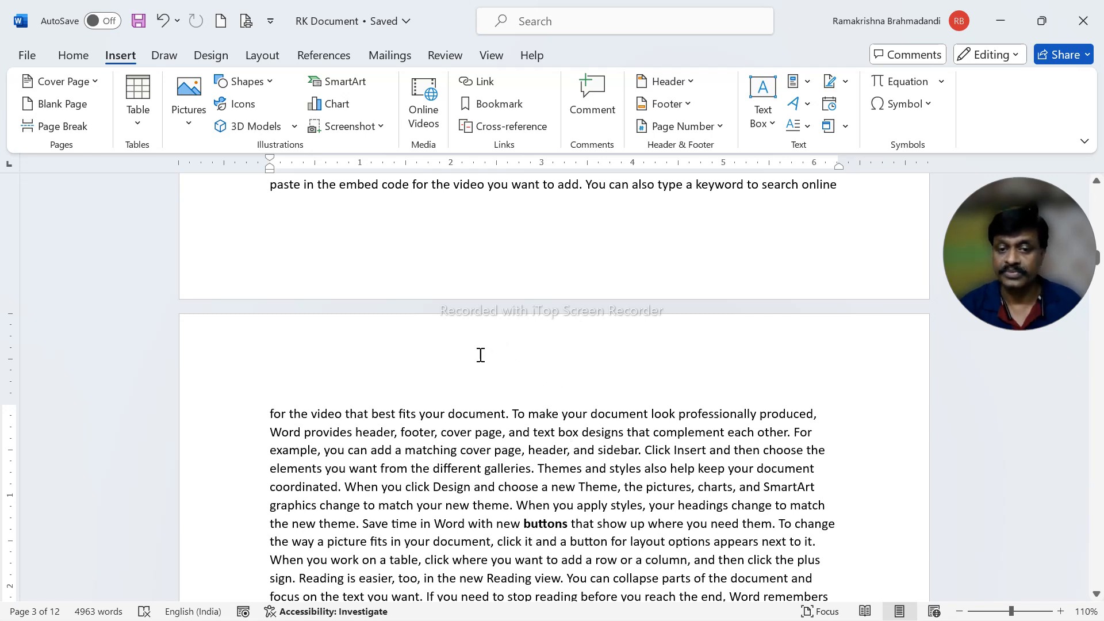
- Open the header on page 3 for editing and enter the person's full name in capital letters
double_click(536, 349)
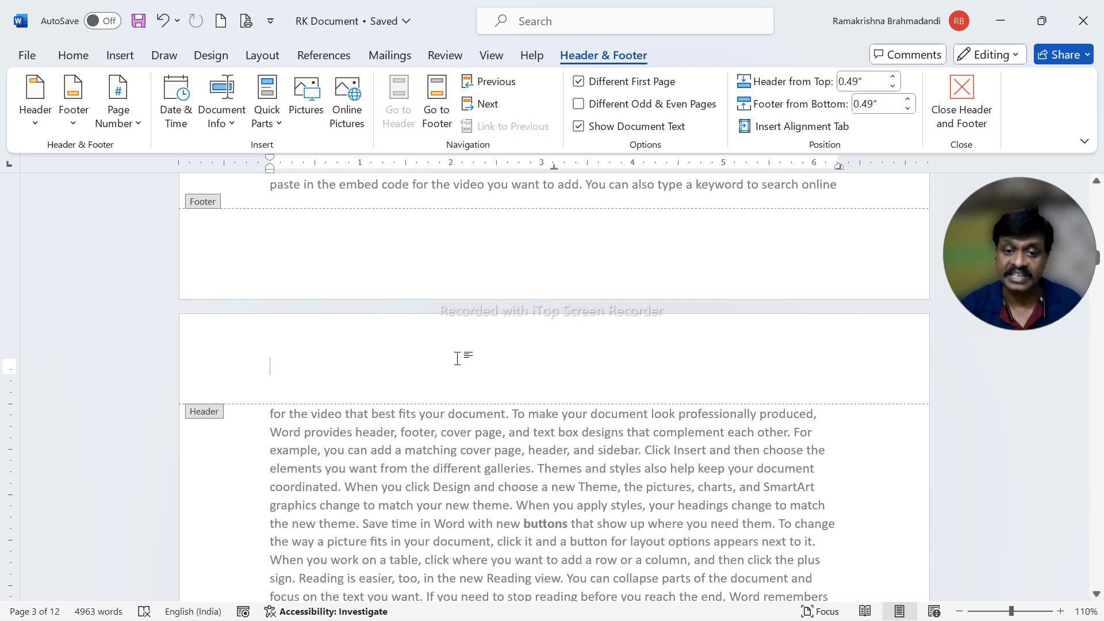
double_click(477, 469)
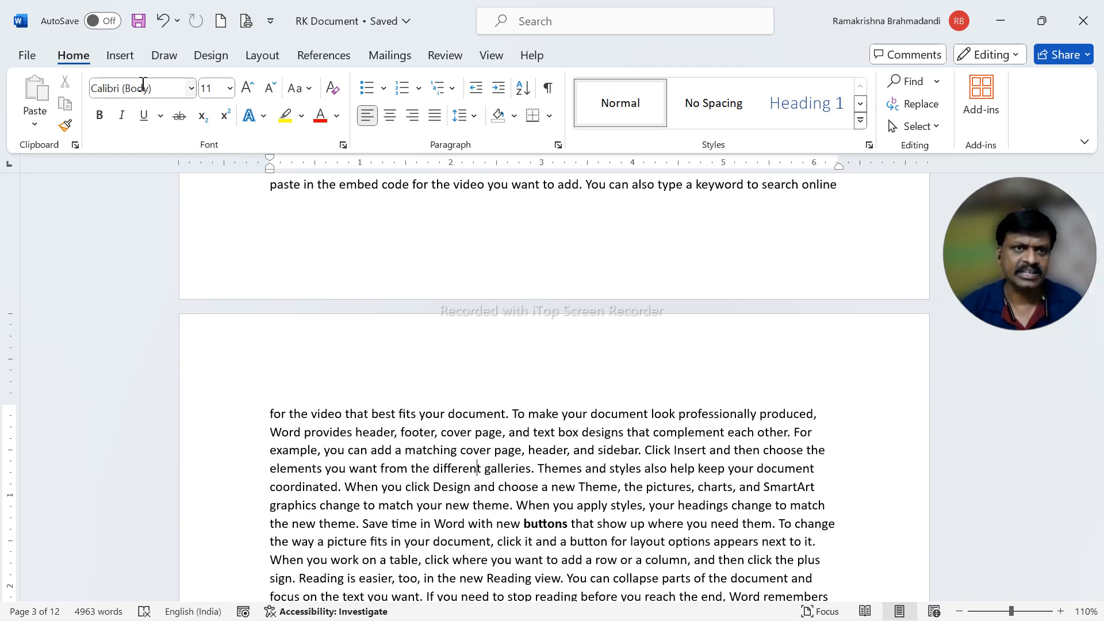
left_click(119, 58)
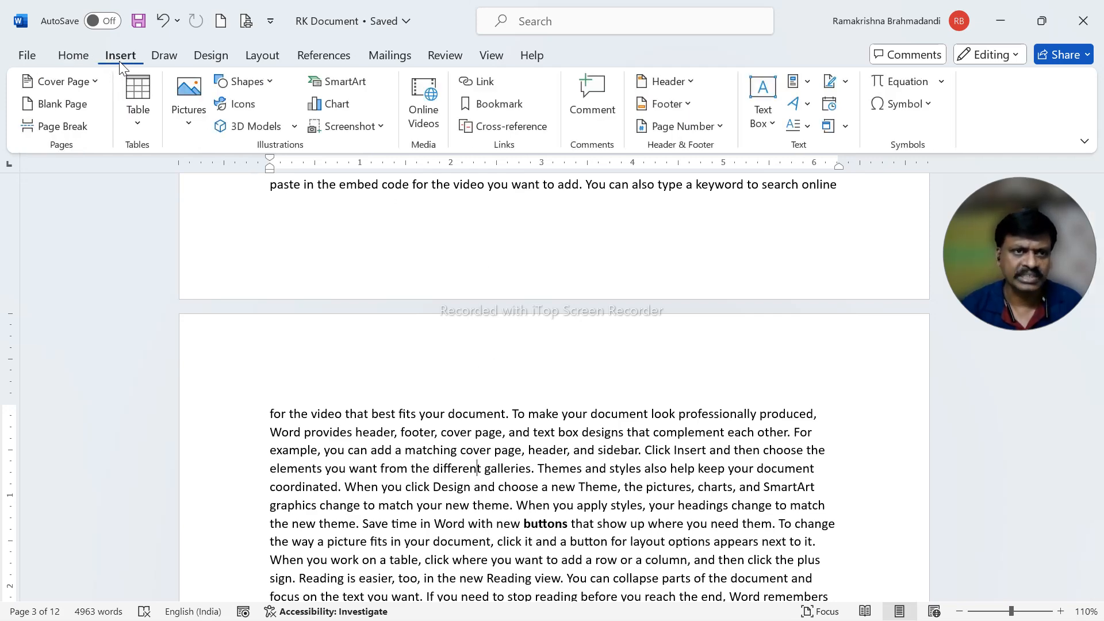
left_click(683, 82)
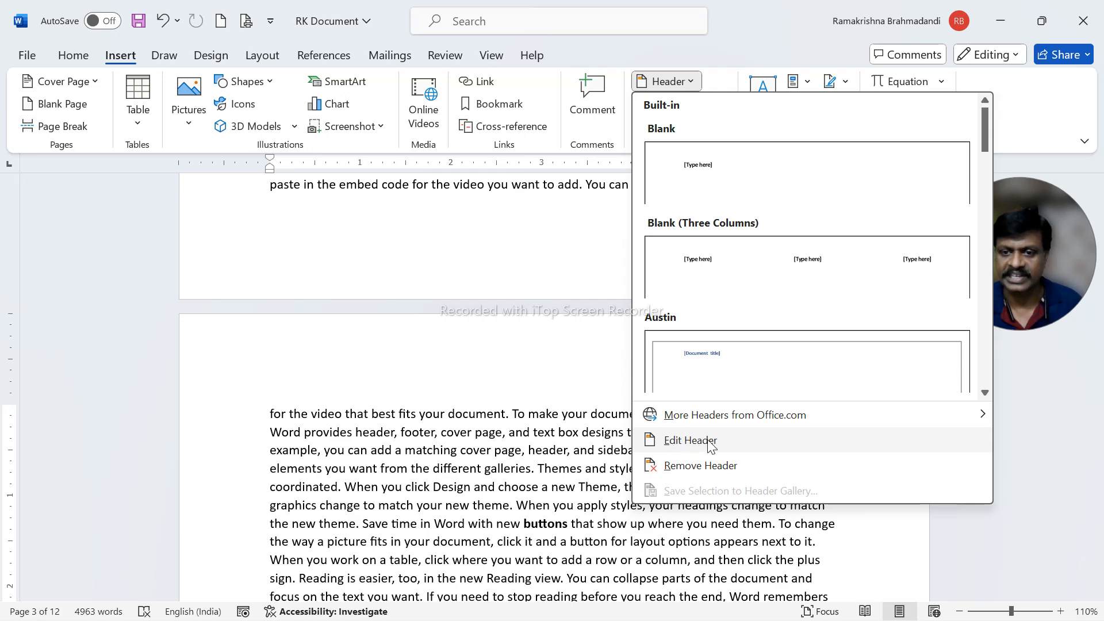
left_click(690, 443)
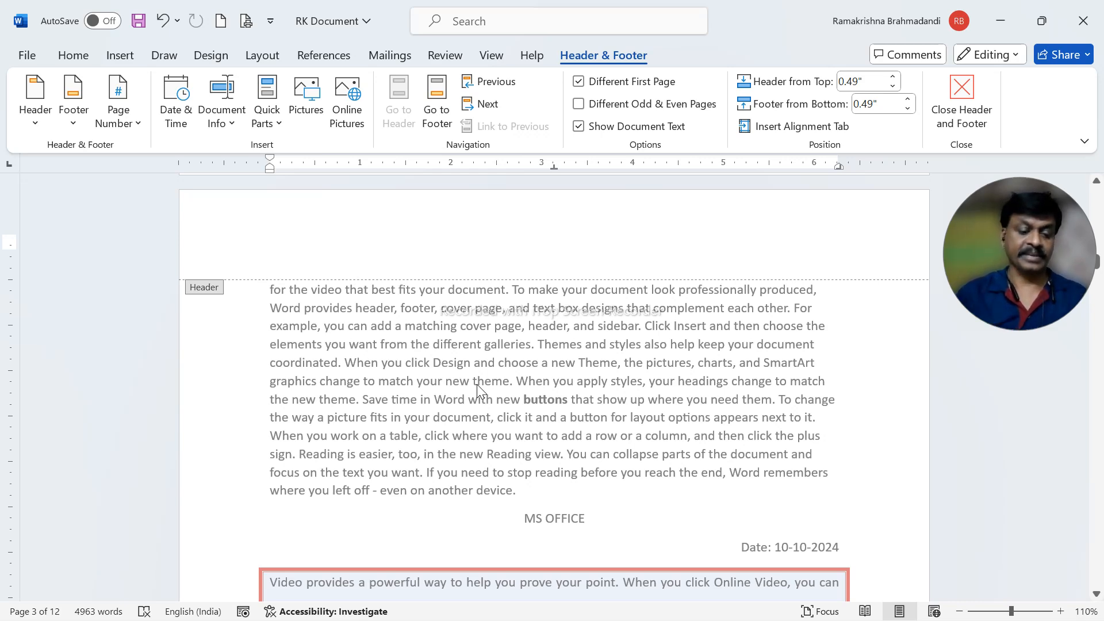
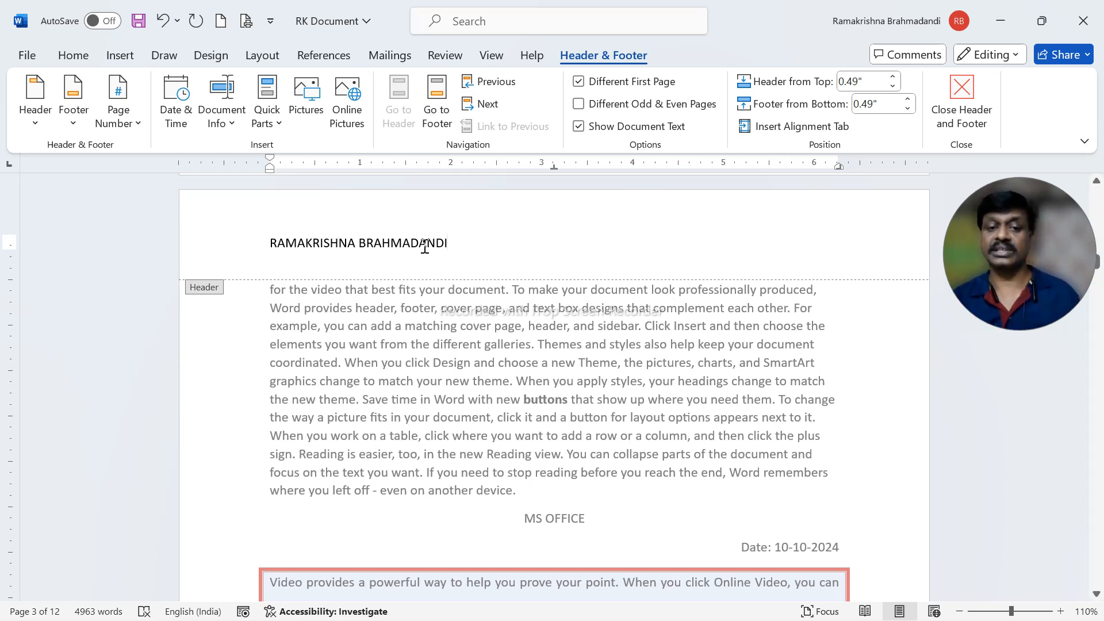
- Format the name in the header as bold, red text in the Bauhaus 93 font
left_click(240, 251)
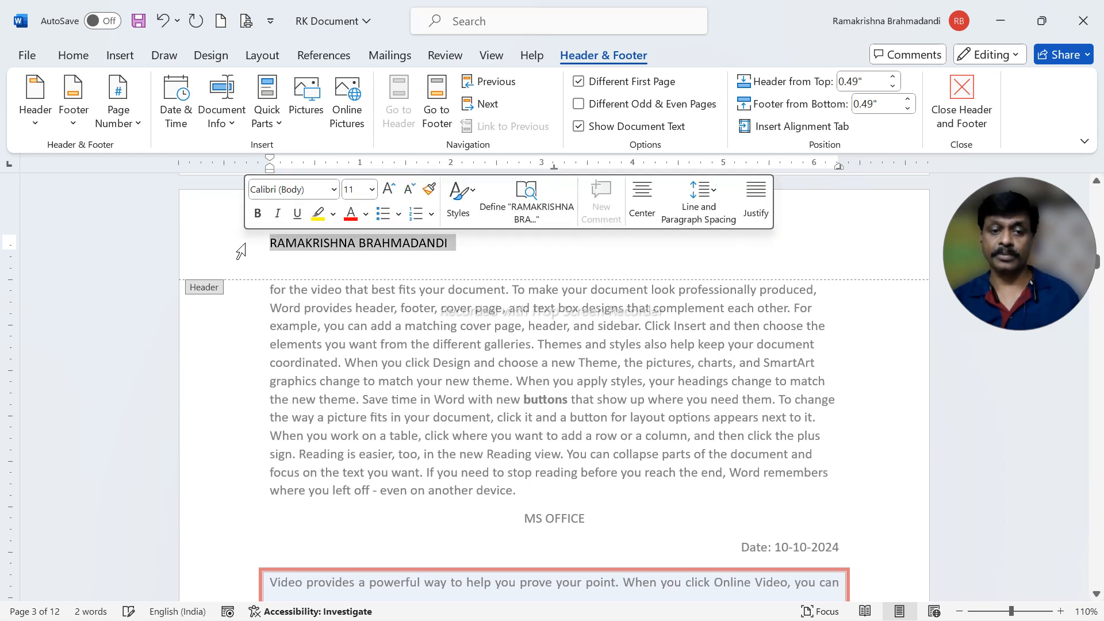
left_click(257, 213)
left_click(350, 215)
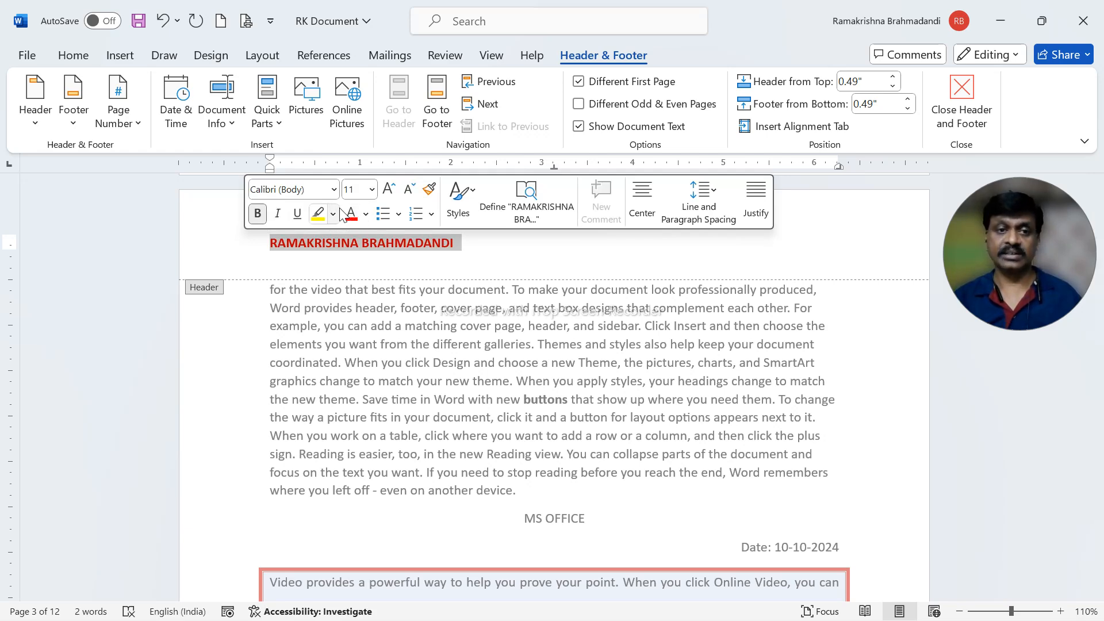
left_click(333, 189)
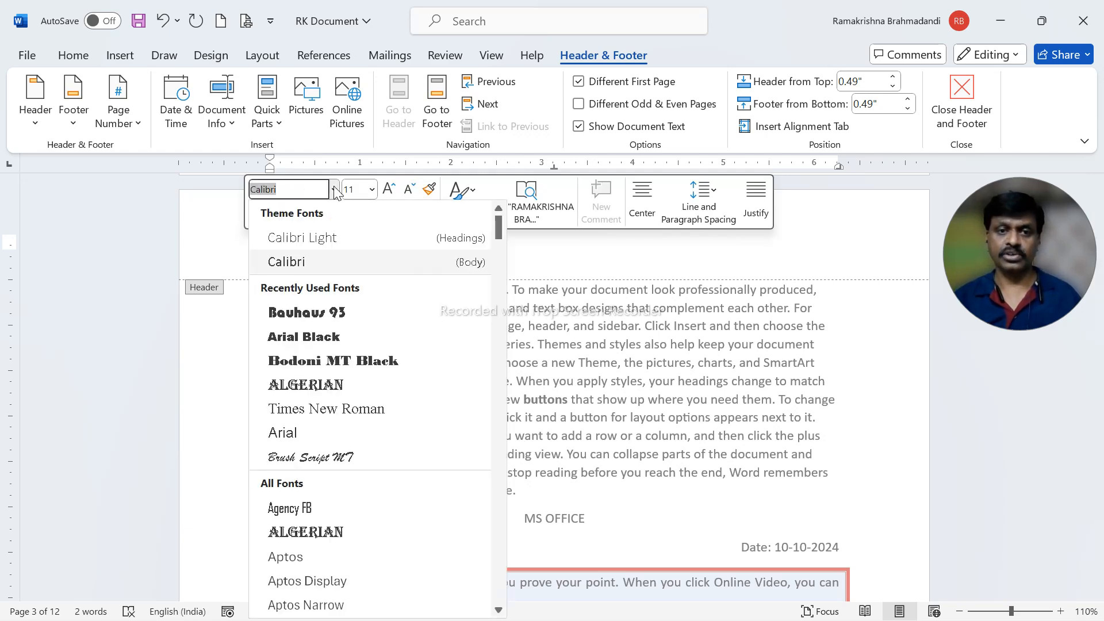
left_click(341, 312)
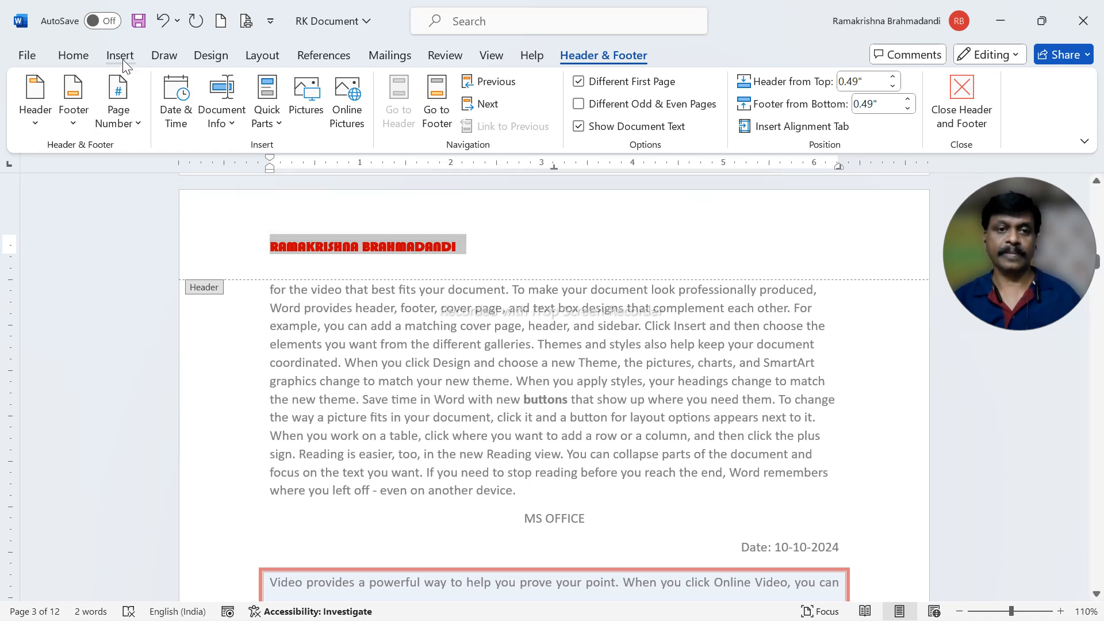
- Increase the font size of the header name to 18
left_click(73, 55)
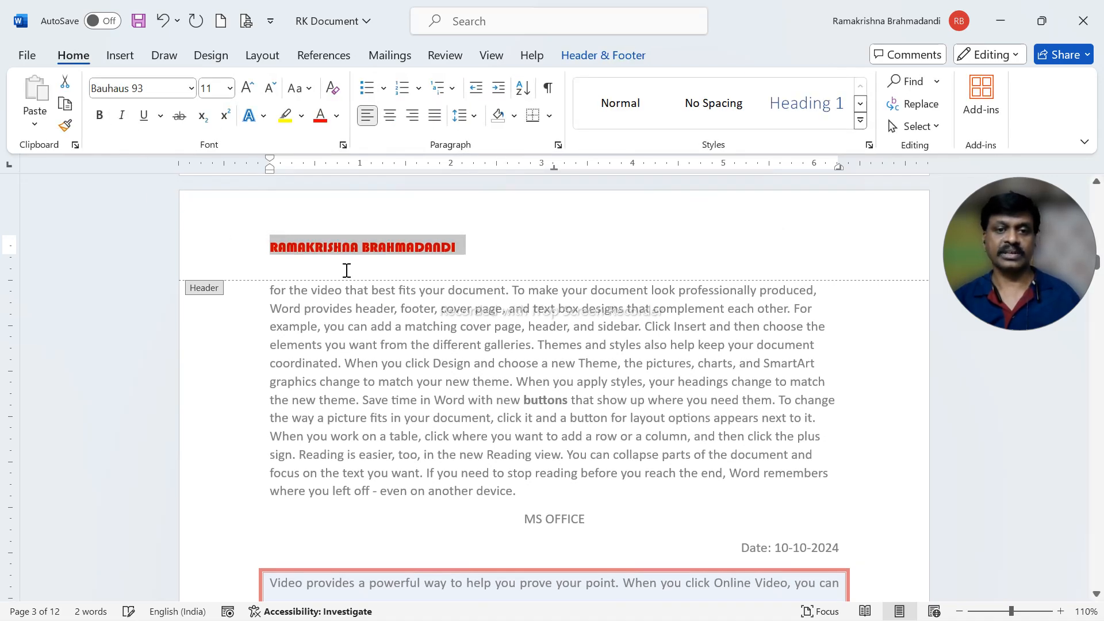
left_click(247, 88)
left_click(247, 88)
left_click(247, 88)
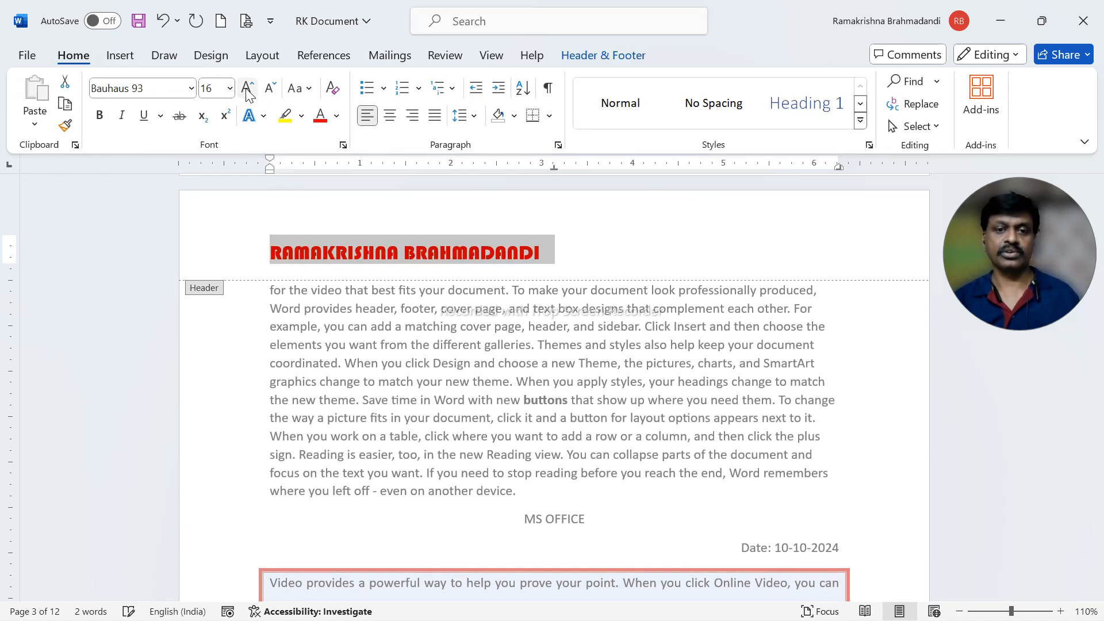
left_click(247, 88)
left_click(615, 261)
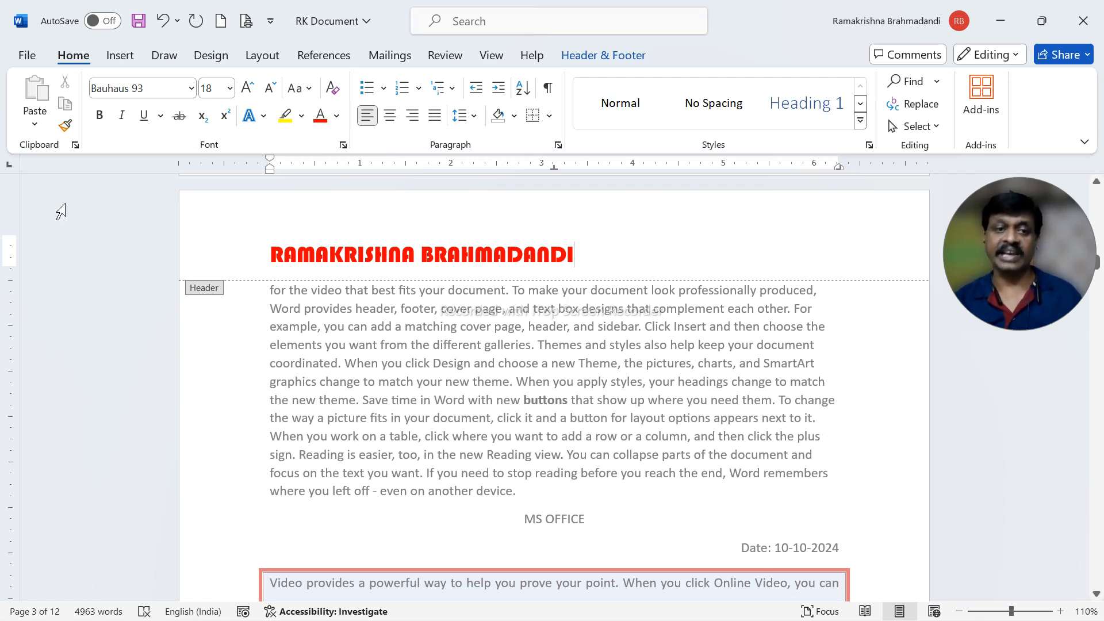
- Draw a horizontal straight line about 6.32 inches long beneath the name in the header
left_click(118, 58)
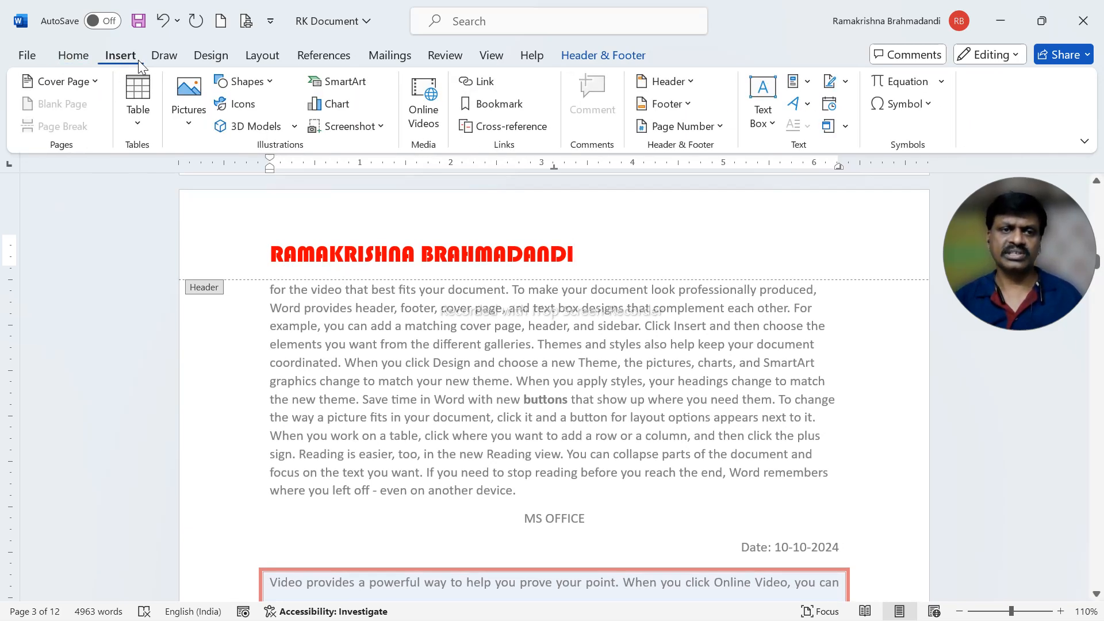
left_click(266, 84)
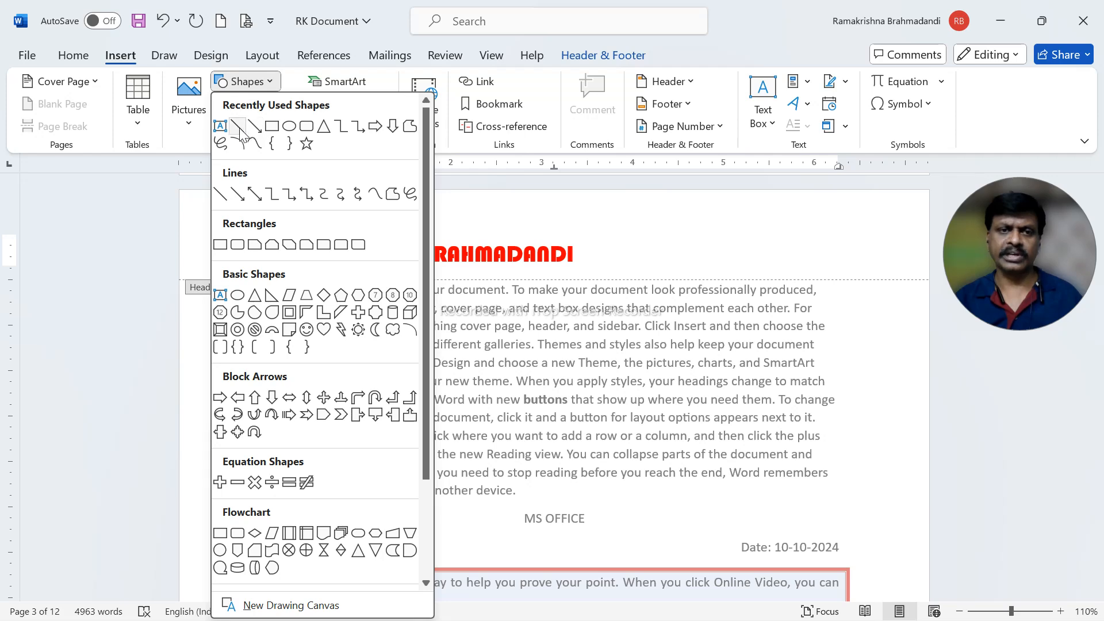
left_click(239, 125)
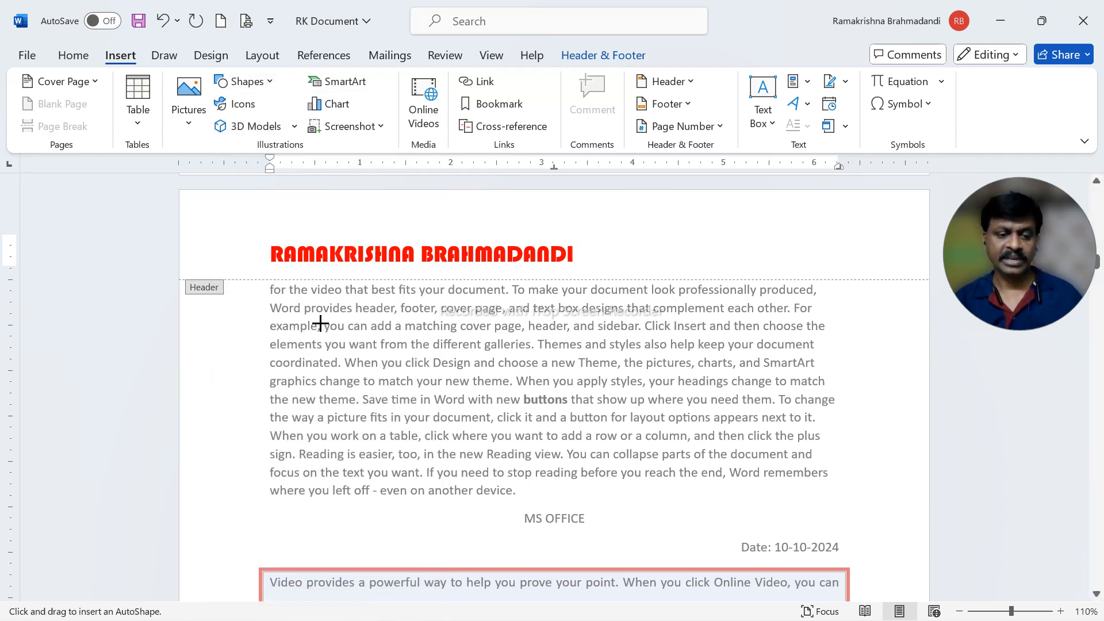
left_click_drag(273, 272, 846, 270)
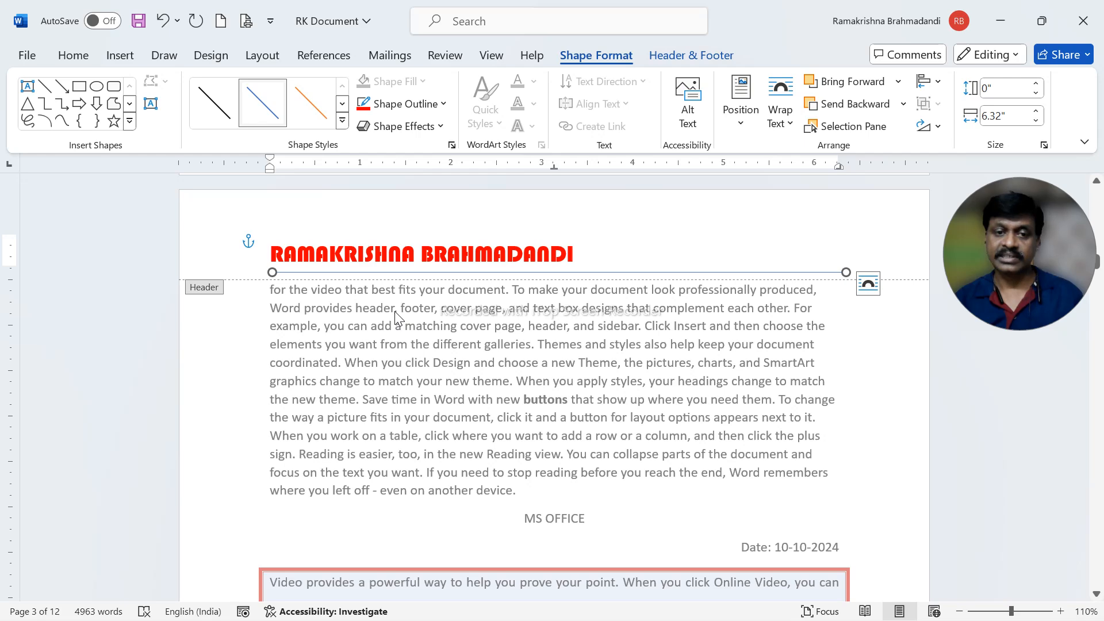
- Give the header line a 1 pt weight and a green outline colour
left_click(434, 105)
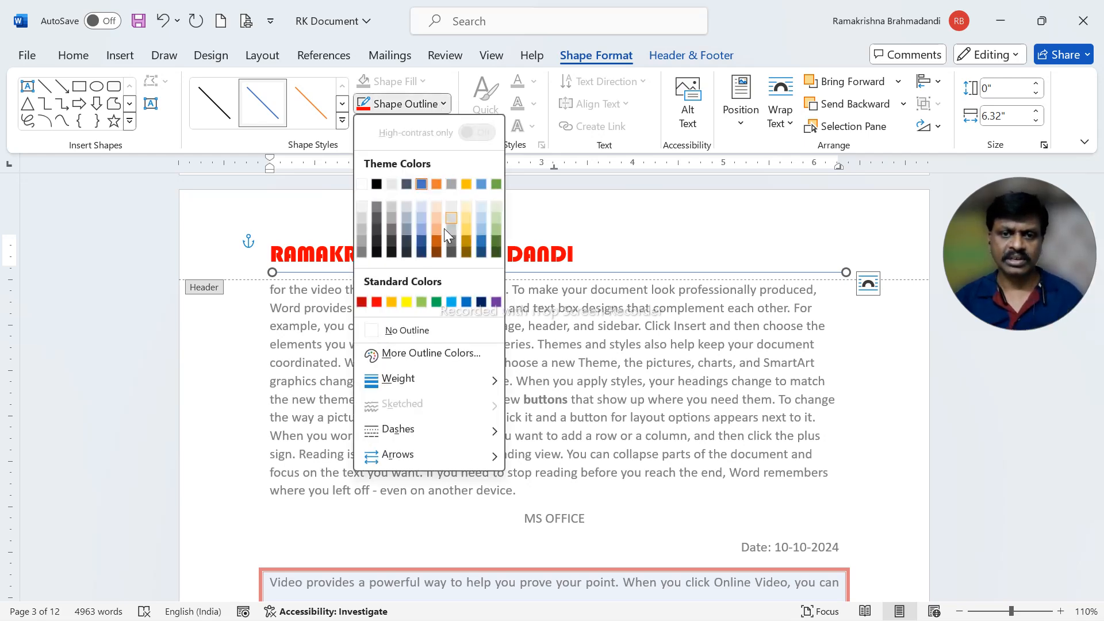
mouse_move(423, 377)
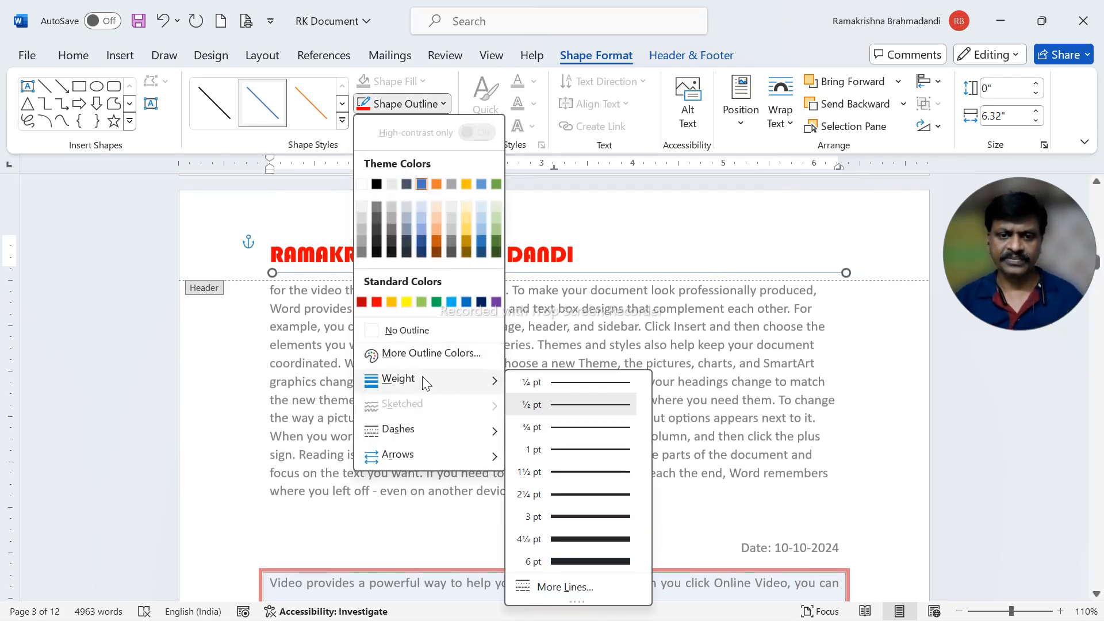
left_click(527, 445)
left_click(405, 104)
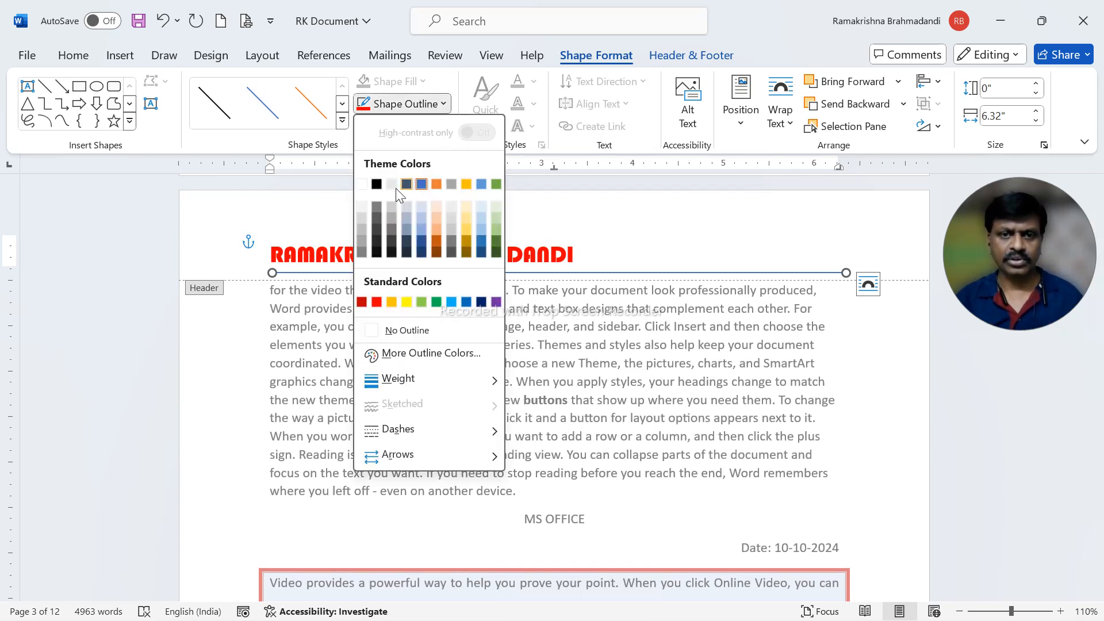
left_click(439, 302)
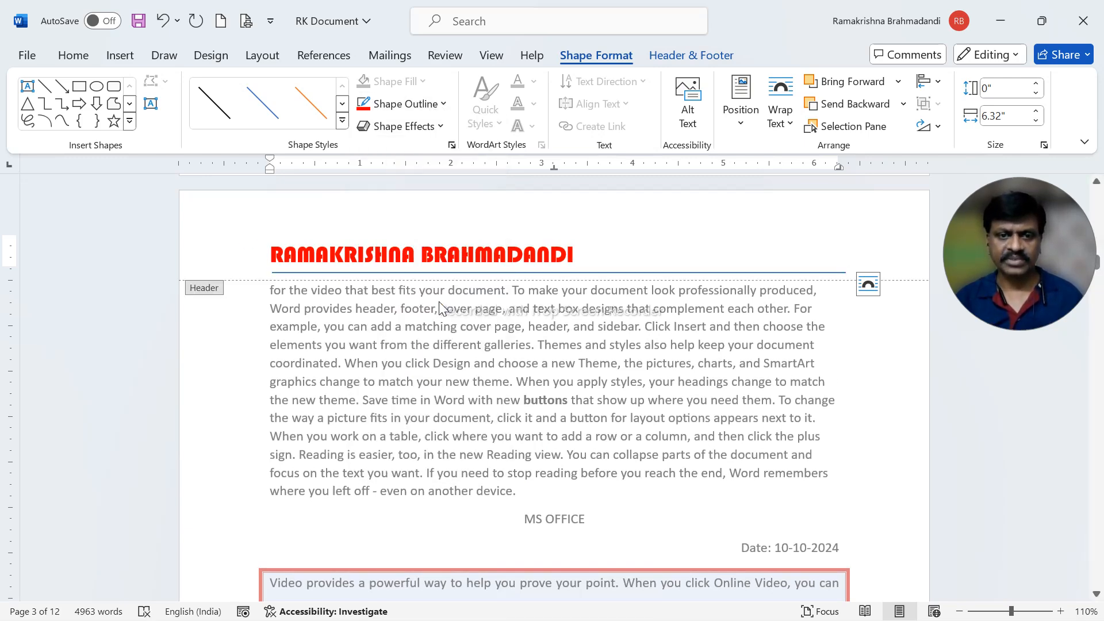
left_click(579, 255)
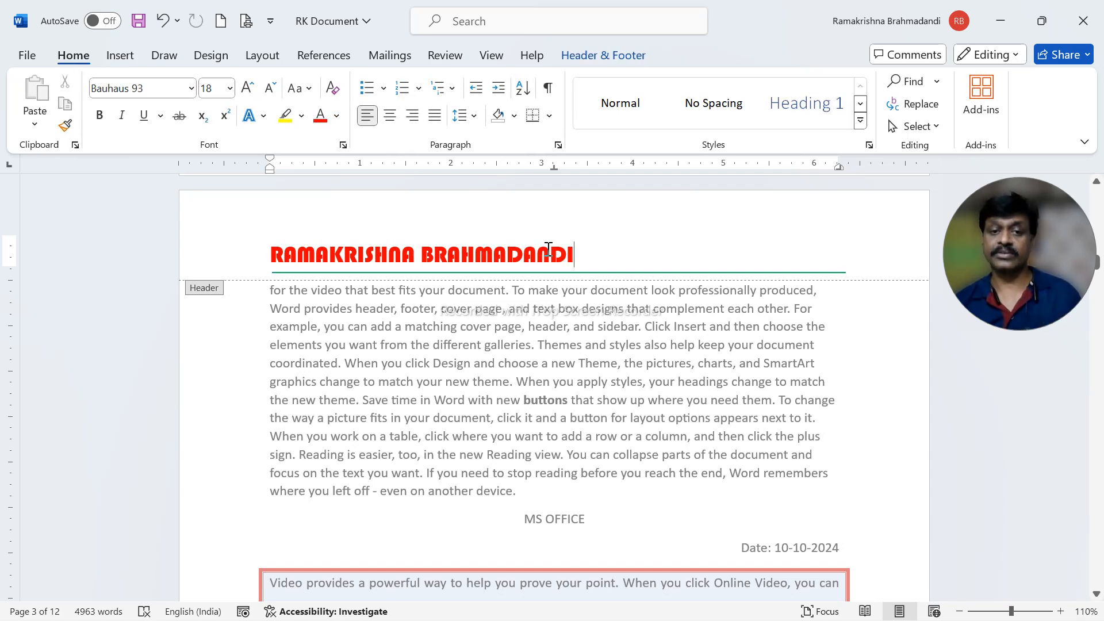
- Go from the header to the footer of page 3 and advance the insertion point by one tab stop
left_click(583, 58)
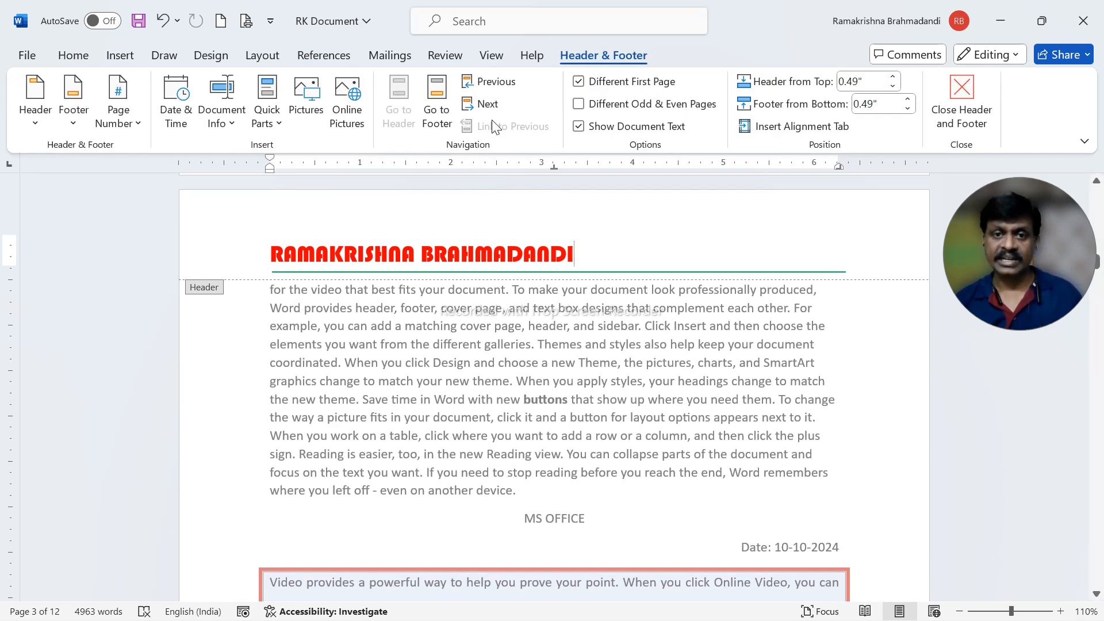
left_click(444, 130)
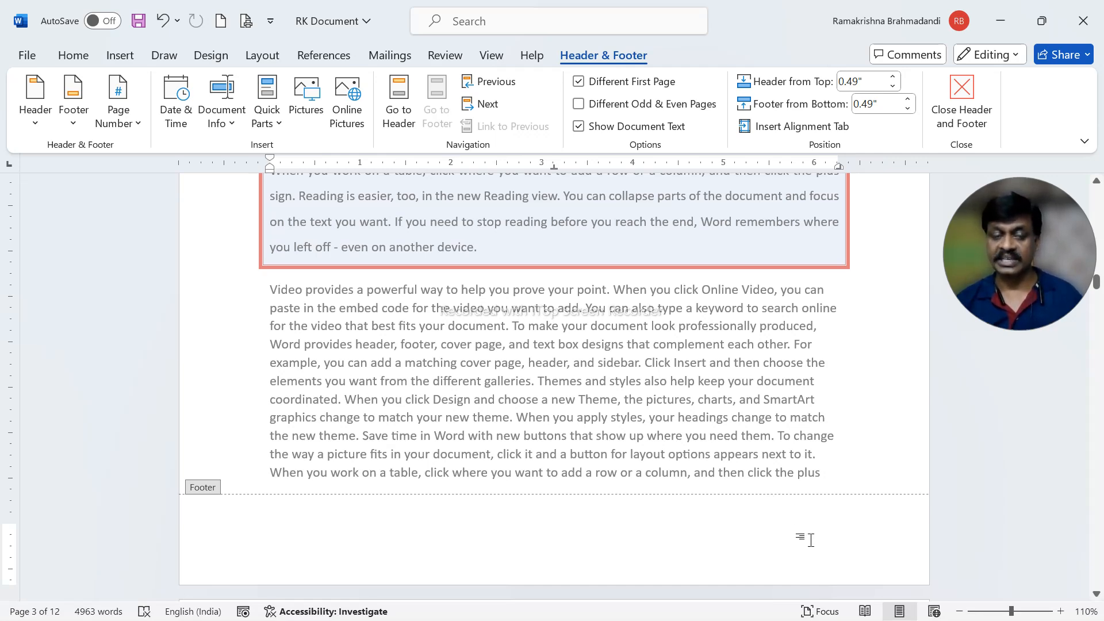
key("Tab")
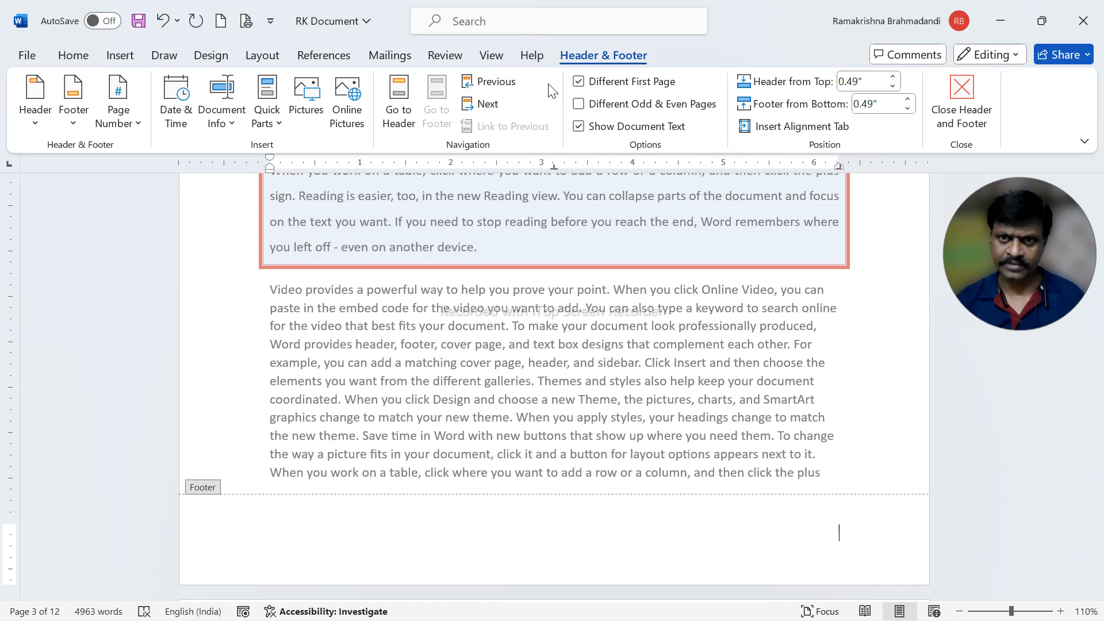
- Insert a Plain Number page number at the current position in the page 3 footer
left_click(118, 58)
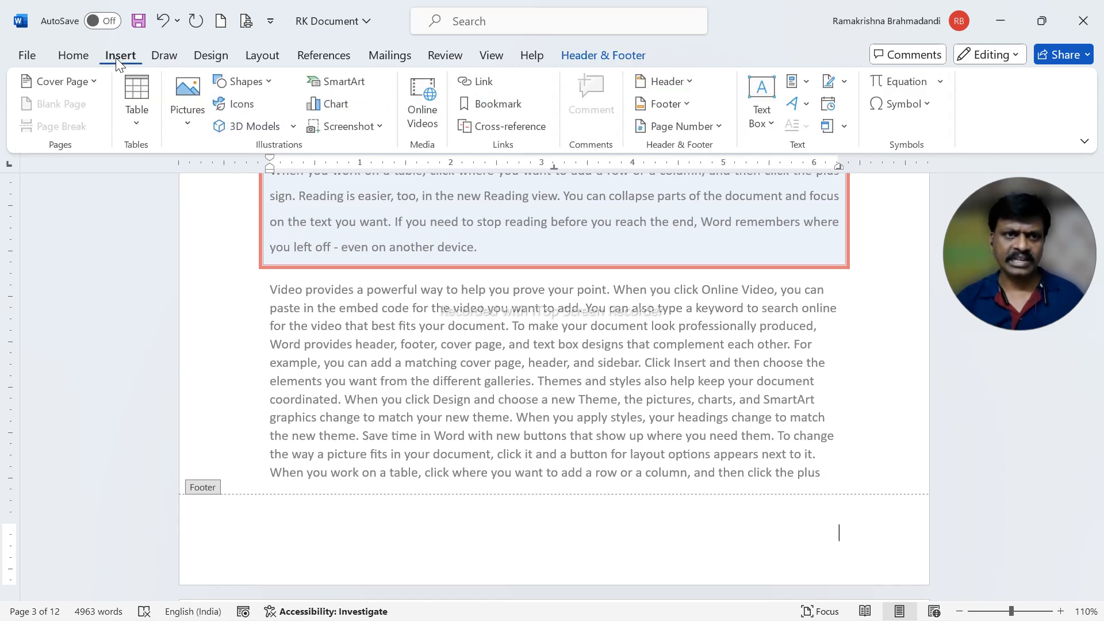
left_click(723, 127)
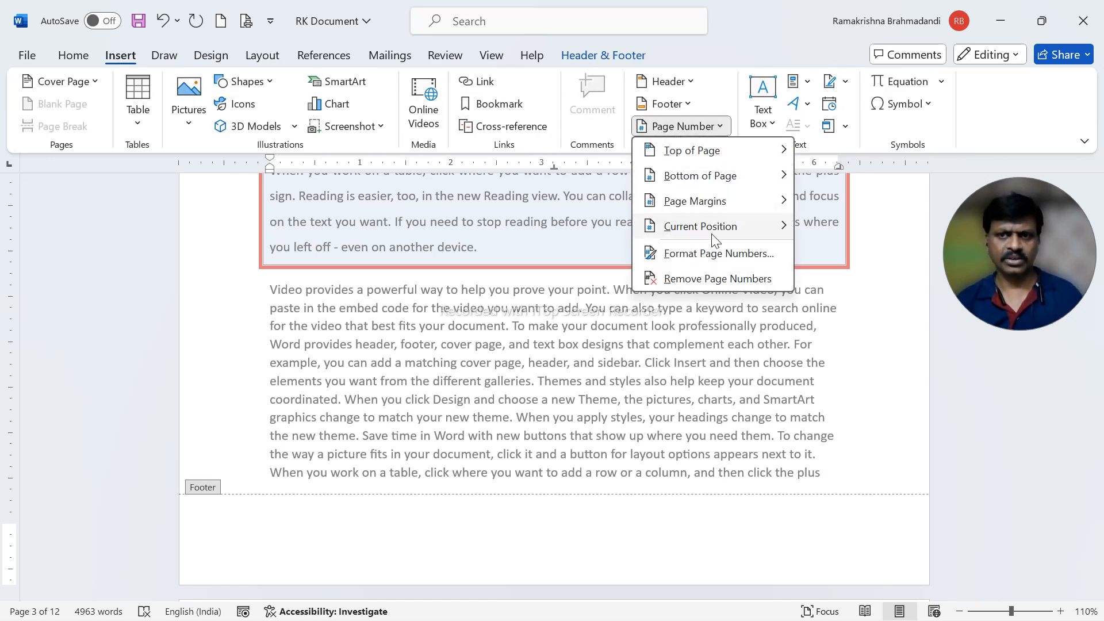
mouse_move(713, 238)
left_click(639, 64)
left_click(599, 61)
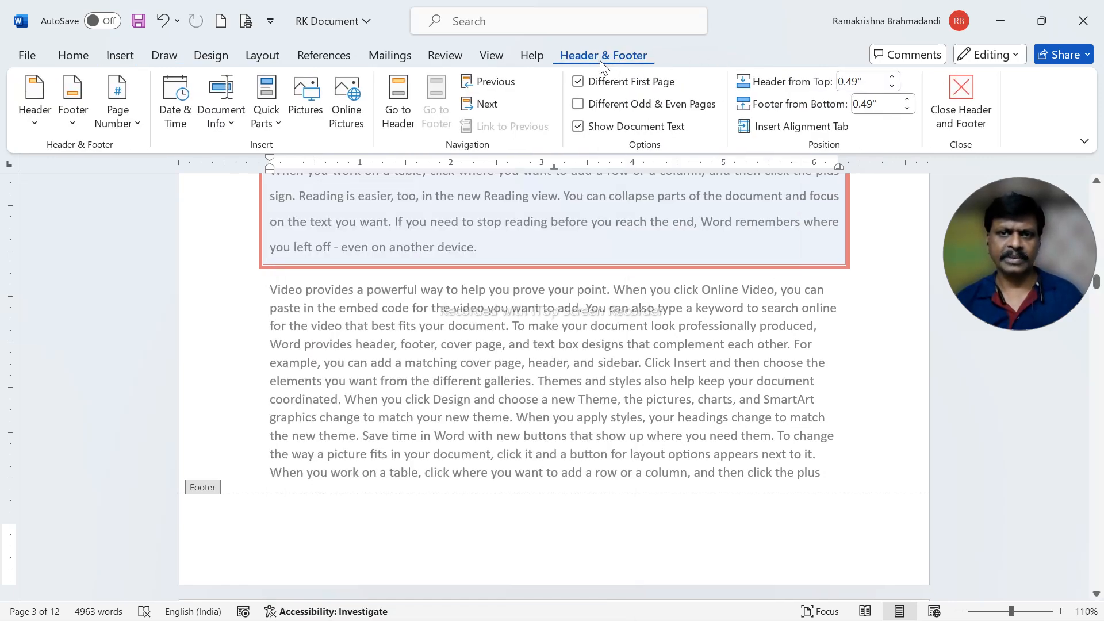
left_click(119, 109)
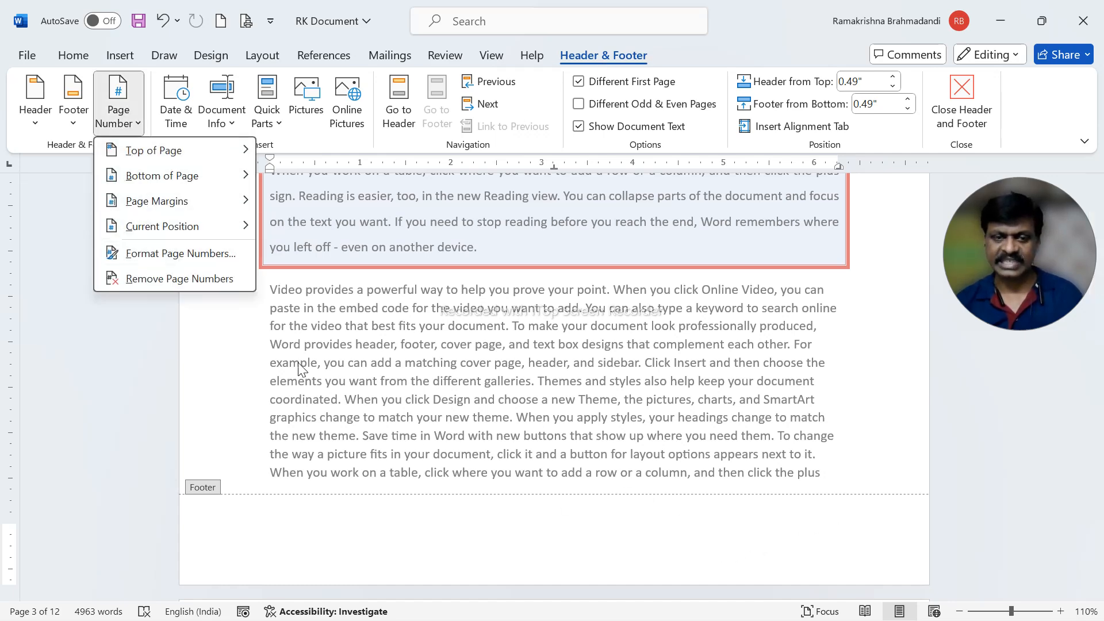
mouse_move(159, 233)
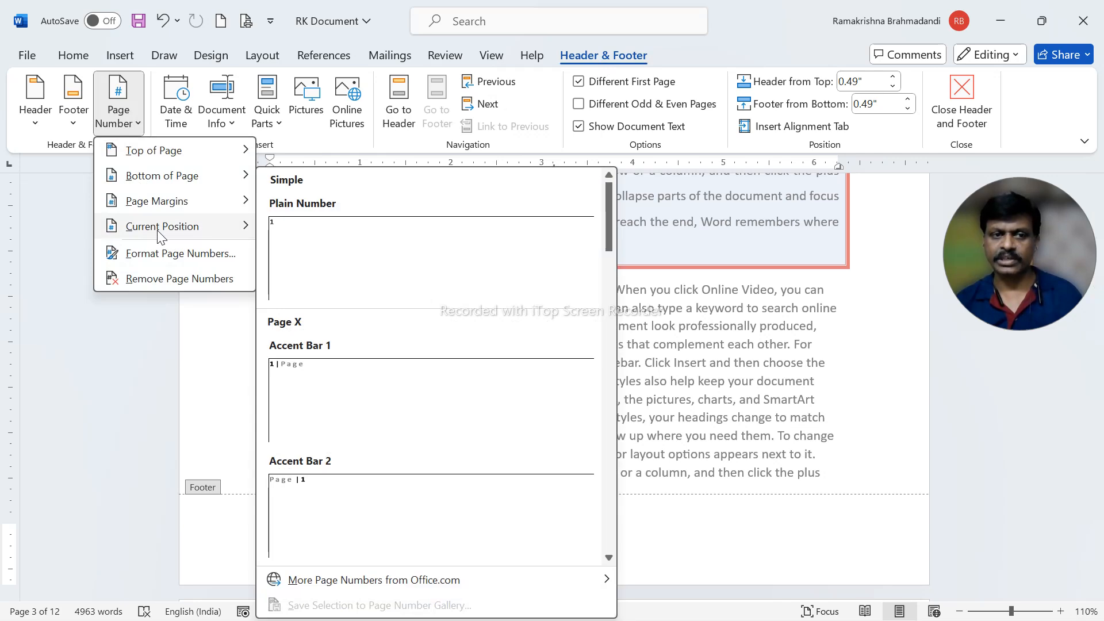
left_click(332, 246)
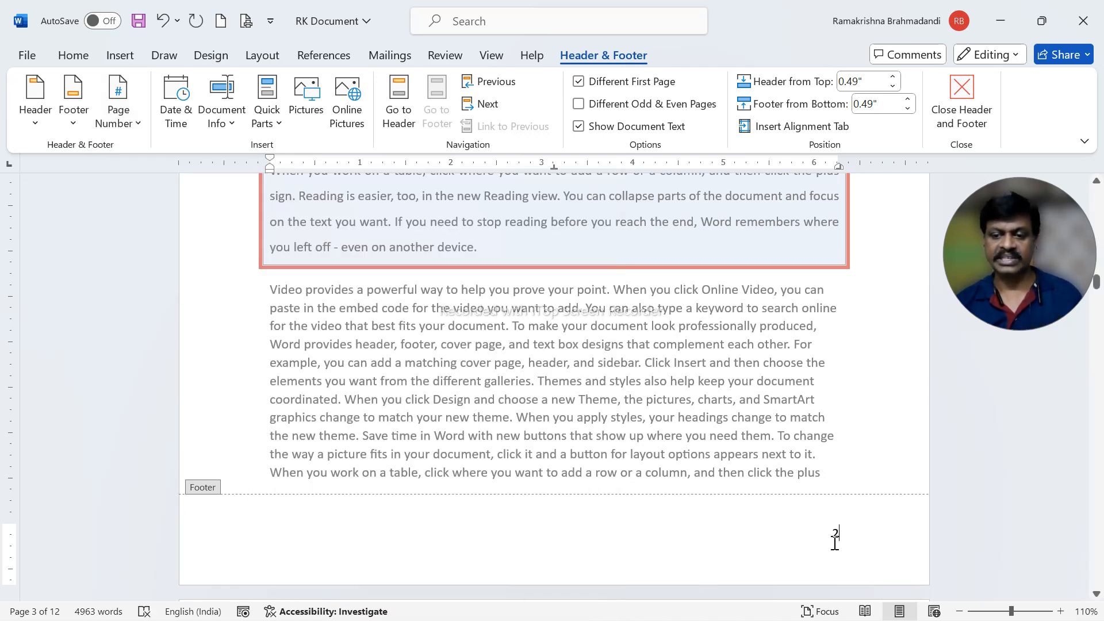
- Check the header and footer page numbers across the first pages, and return to editing the body text on page 2
scroll(722, 493, "up", 13)
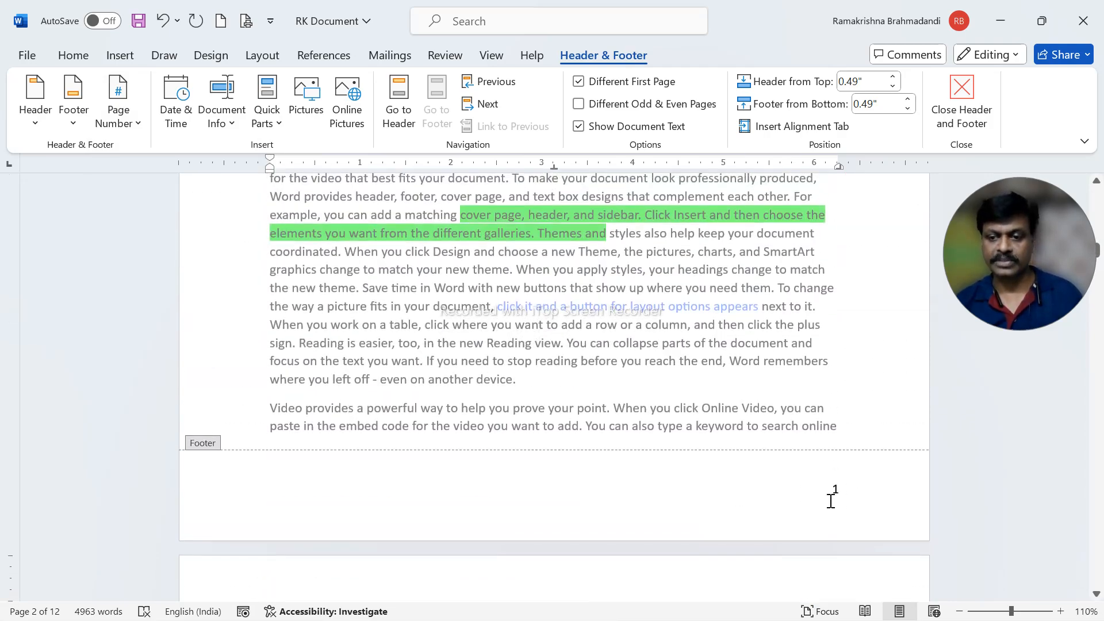
scroll(795, 499, "down", 15)
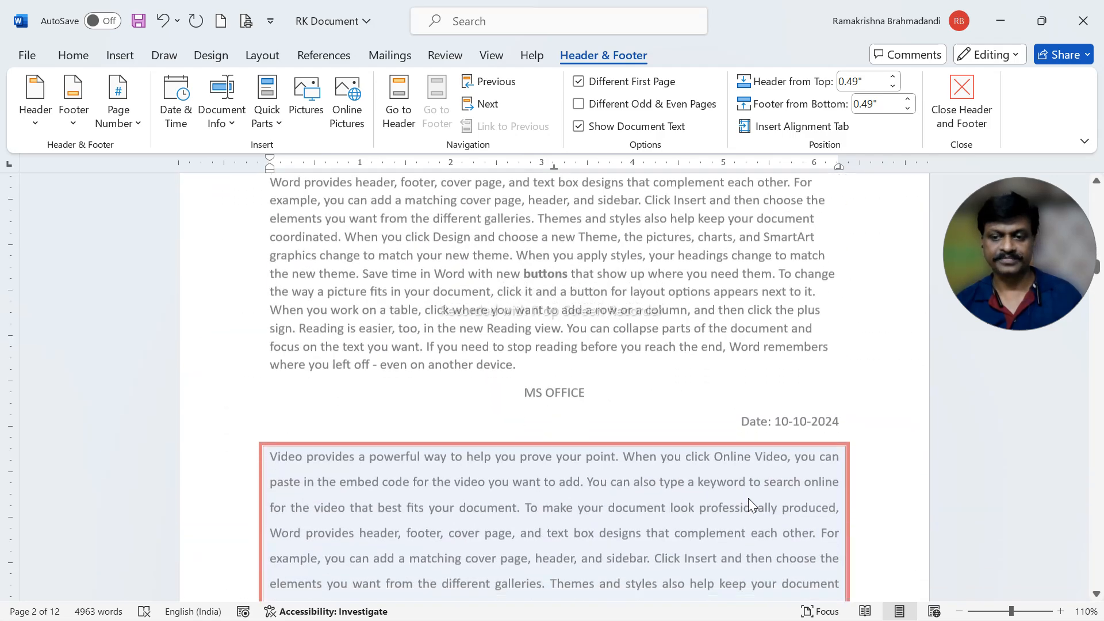
scroll(736, 516, "down", 5)
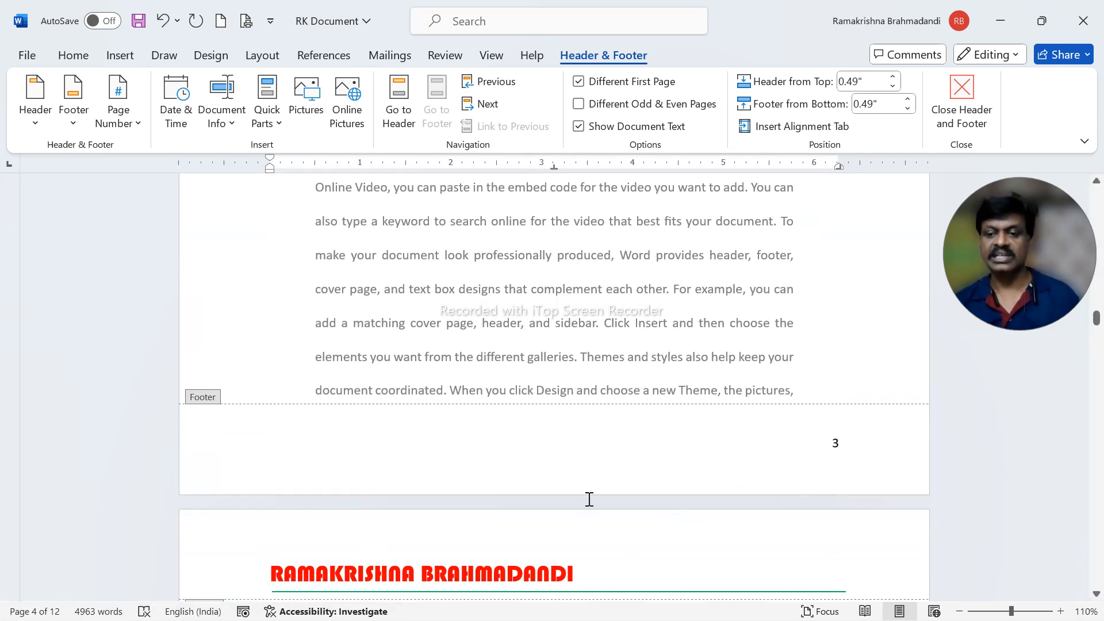
scroll(590, 466, "up", 3)
scroll(589, 466, "down", 10)
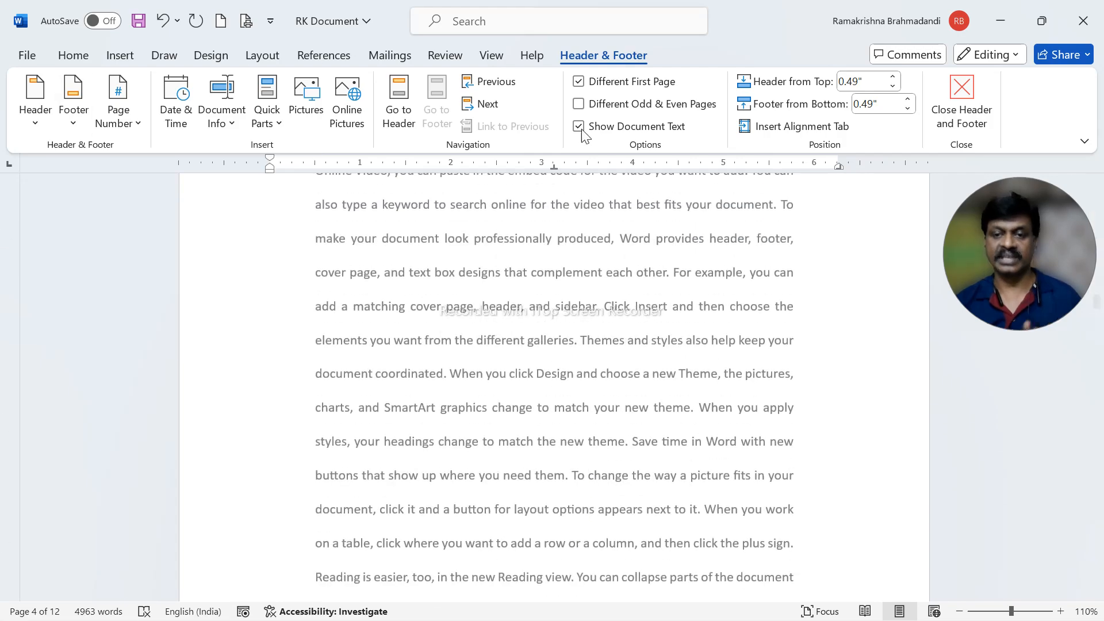
scroll(664, 459, "up", 12)
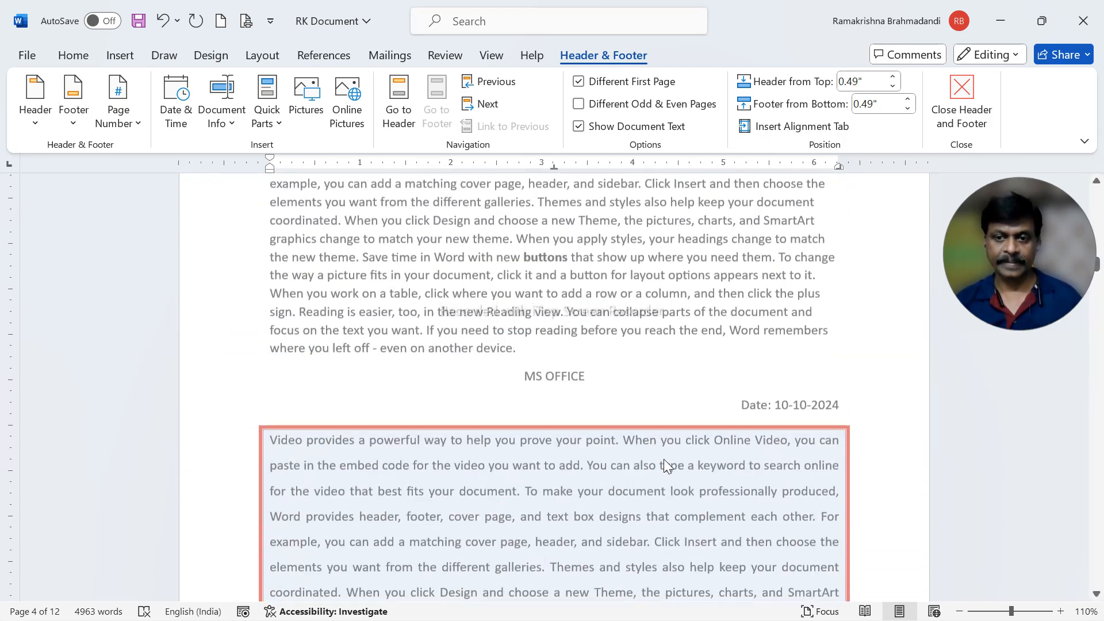
scroll(665, 460, "up", 1)
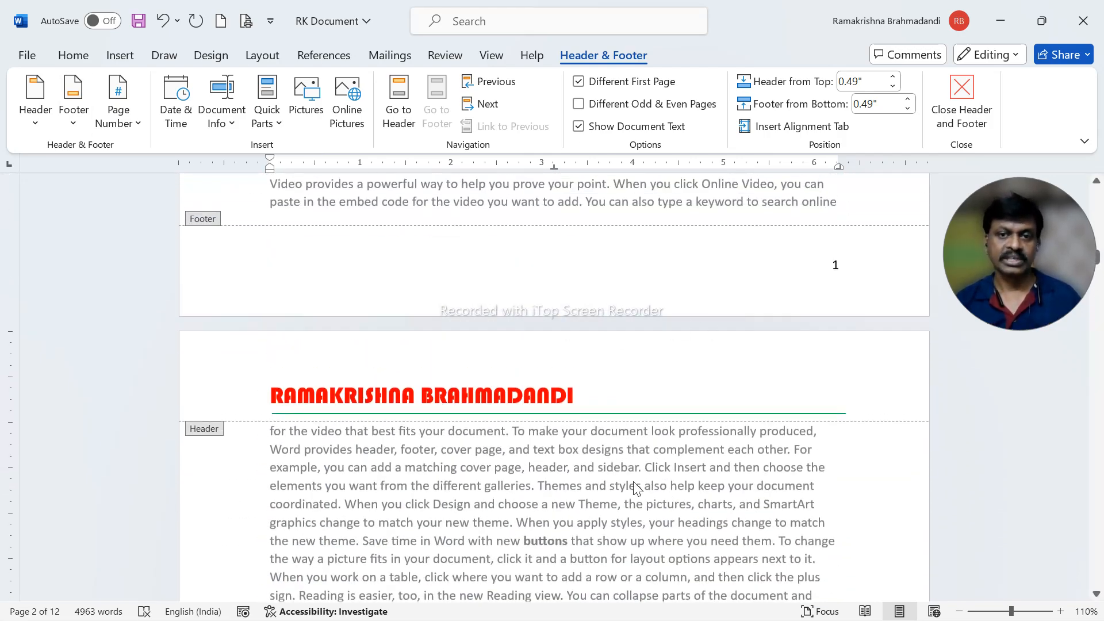
scroll(637, 487, "up", 15)
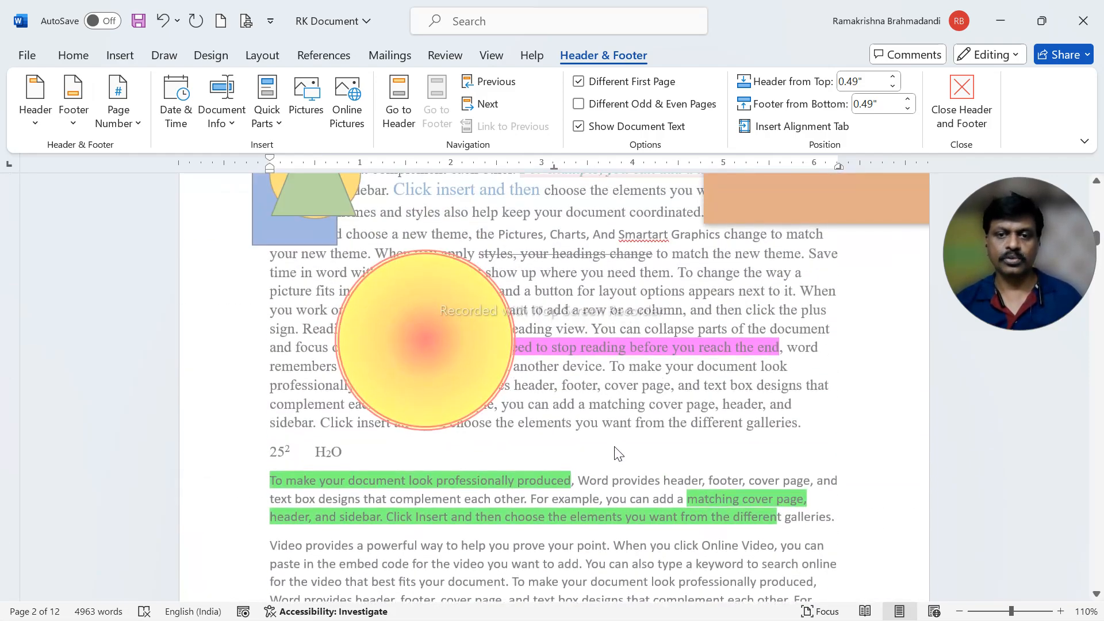
scroll(617, 452, "up", 10)
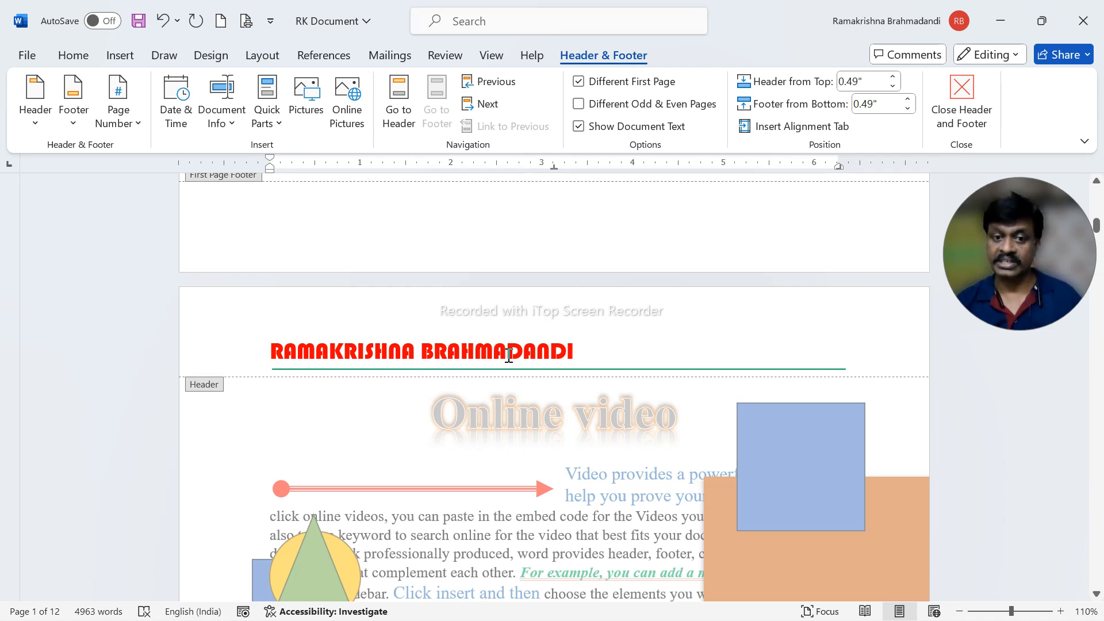
scroll(613, 501, "down", 2)
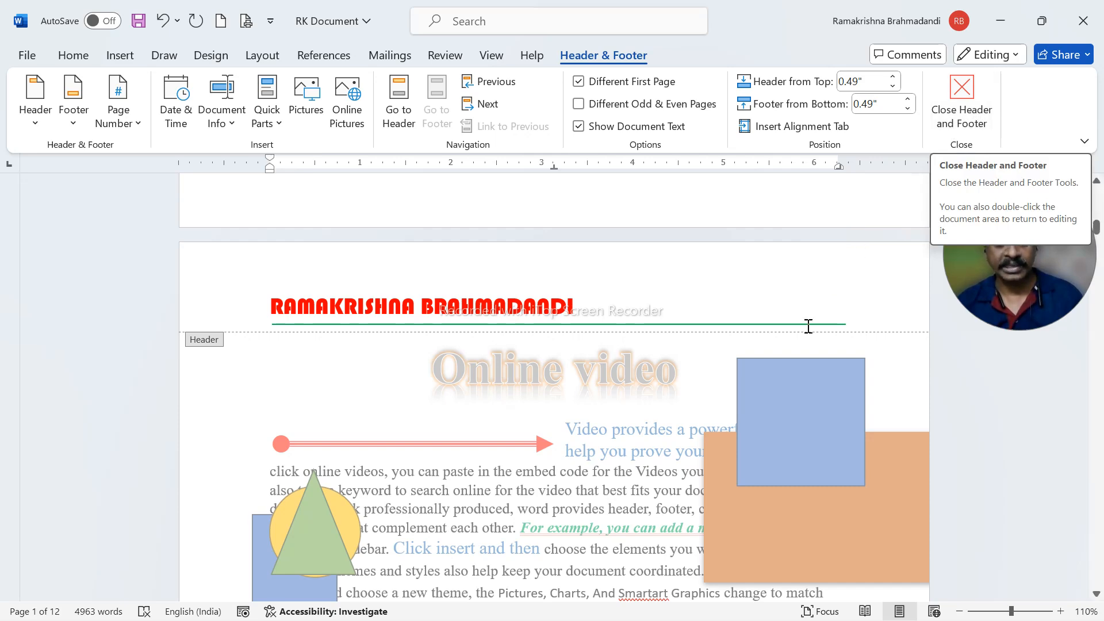
double_click(627, 444)
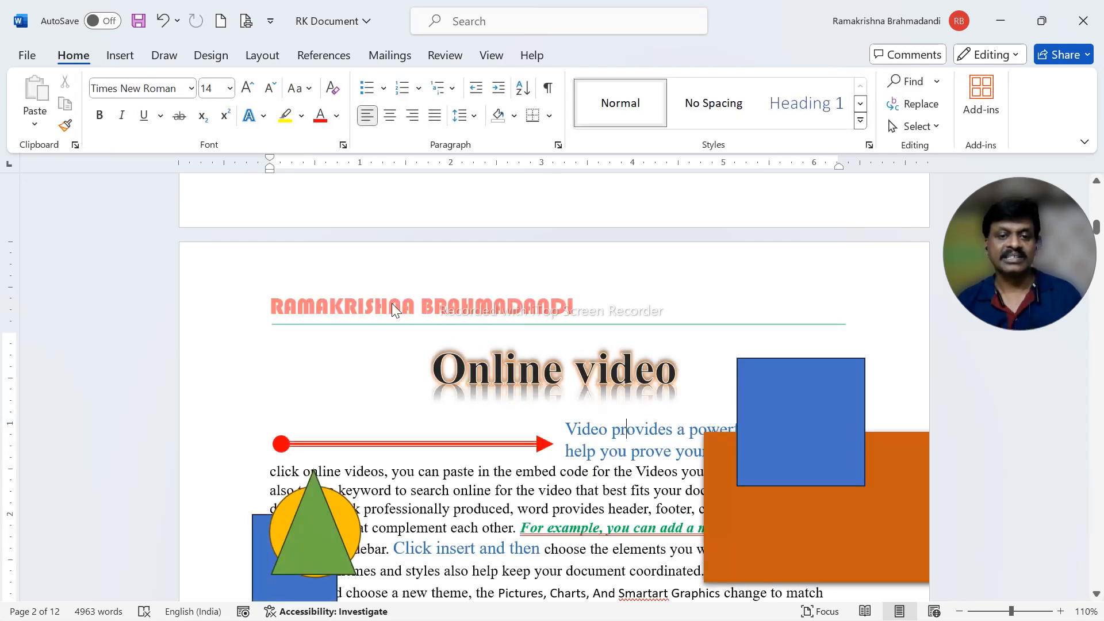
- Examine the header name, green line and footer page numbers on pages 2 to 5 in the normal document view
scroll(612, 529, "down", 10)
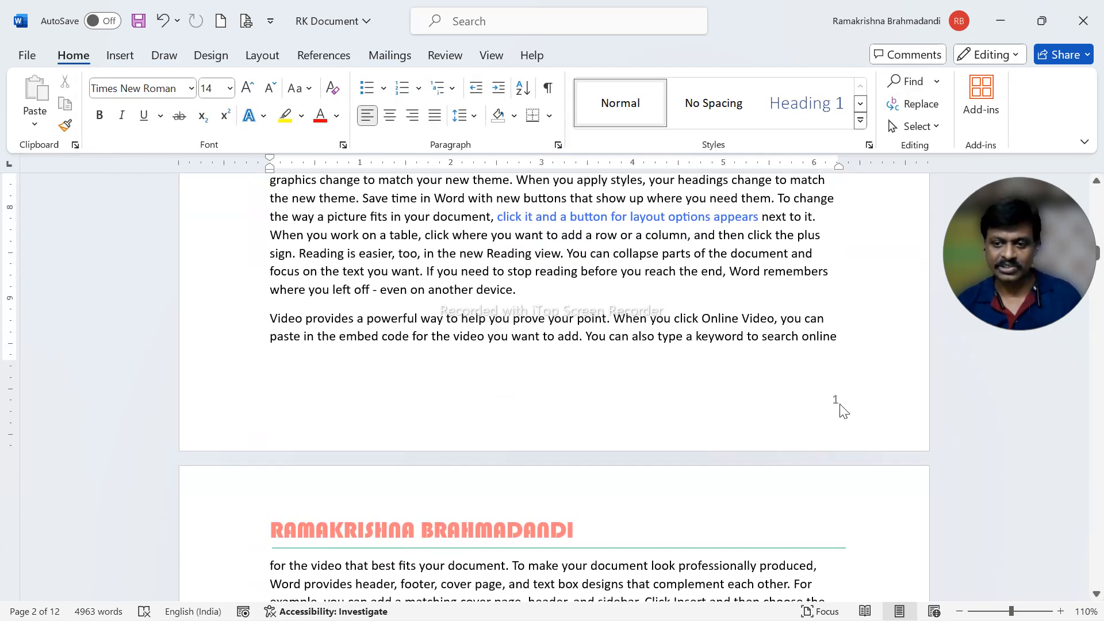
scroll(747, 425, "up", 10)
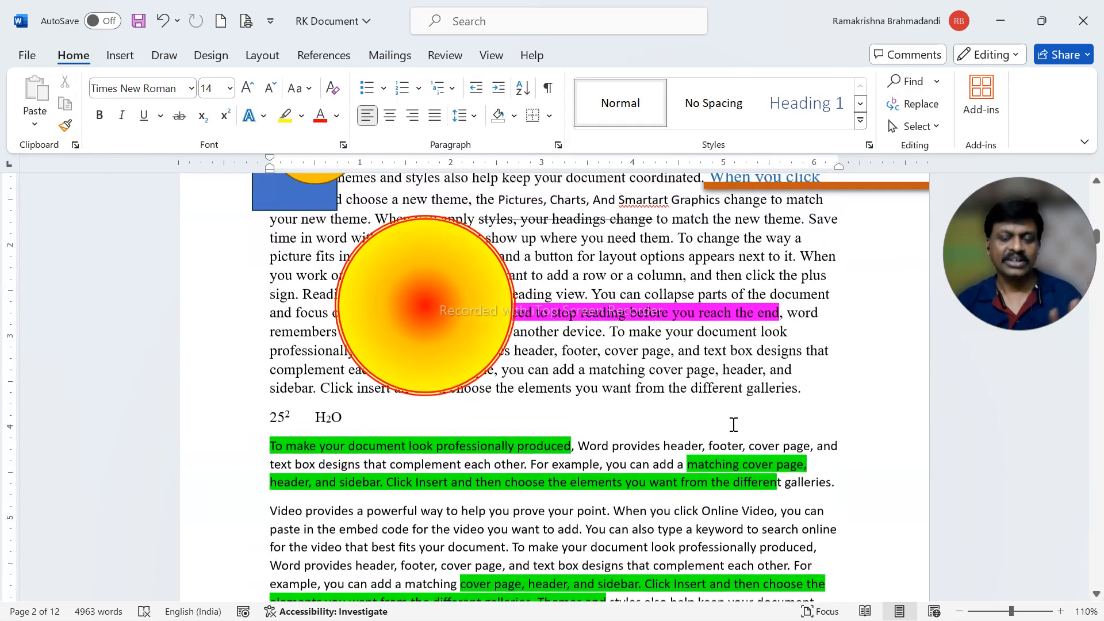
scroll(642, 414, "up", 3)
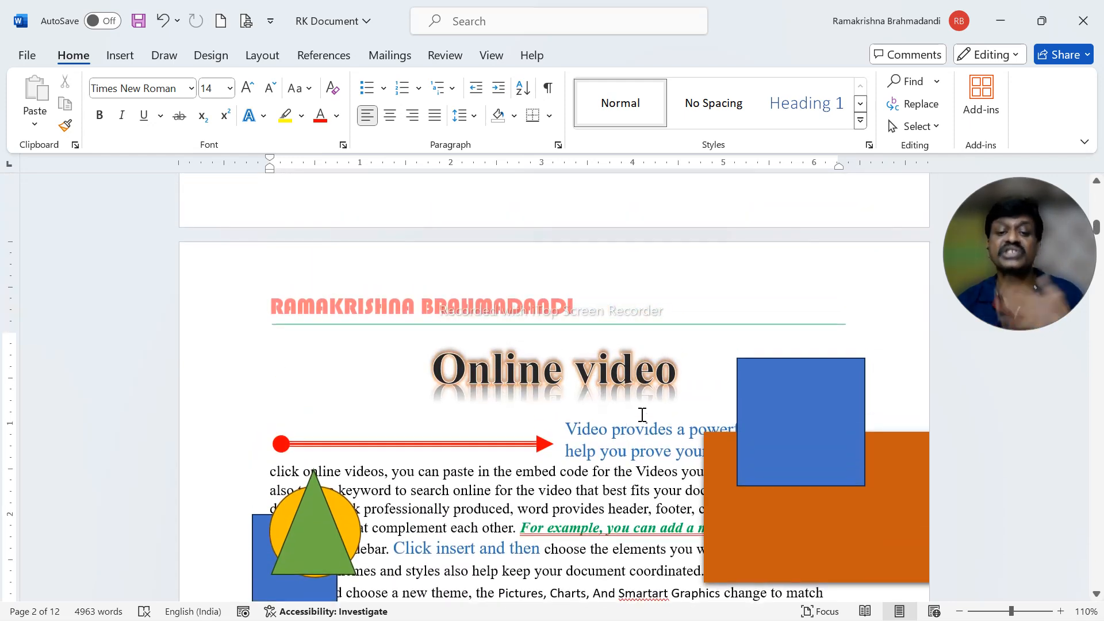
scroll(613, 435, "down", 10)
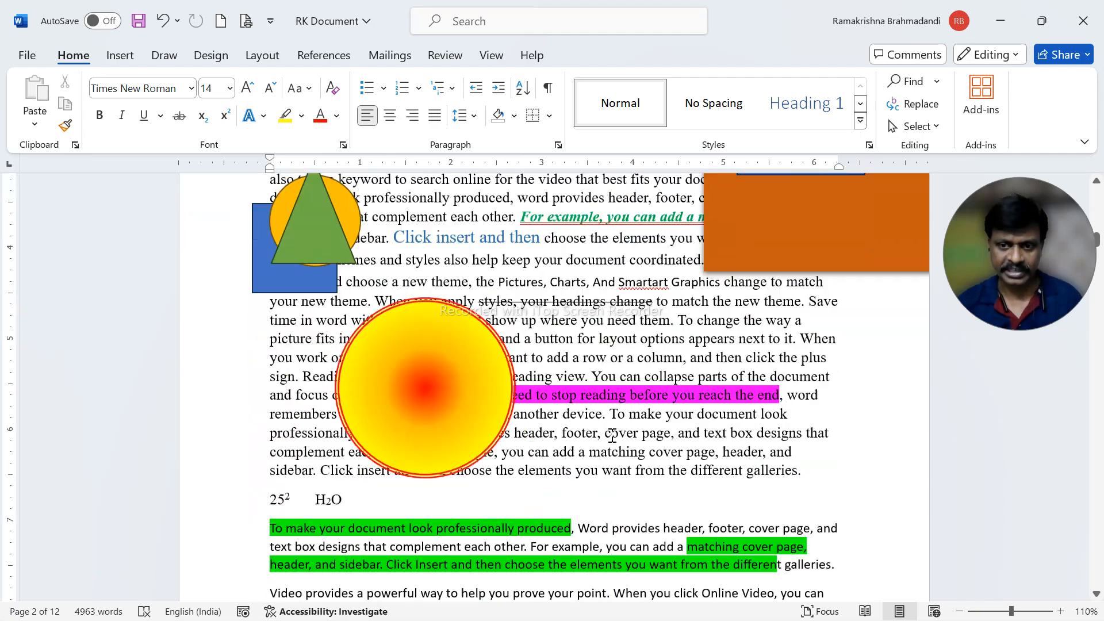
scroll(614, 444, "up", 10)
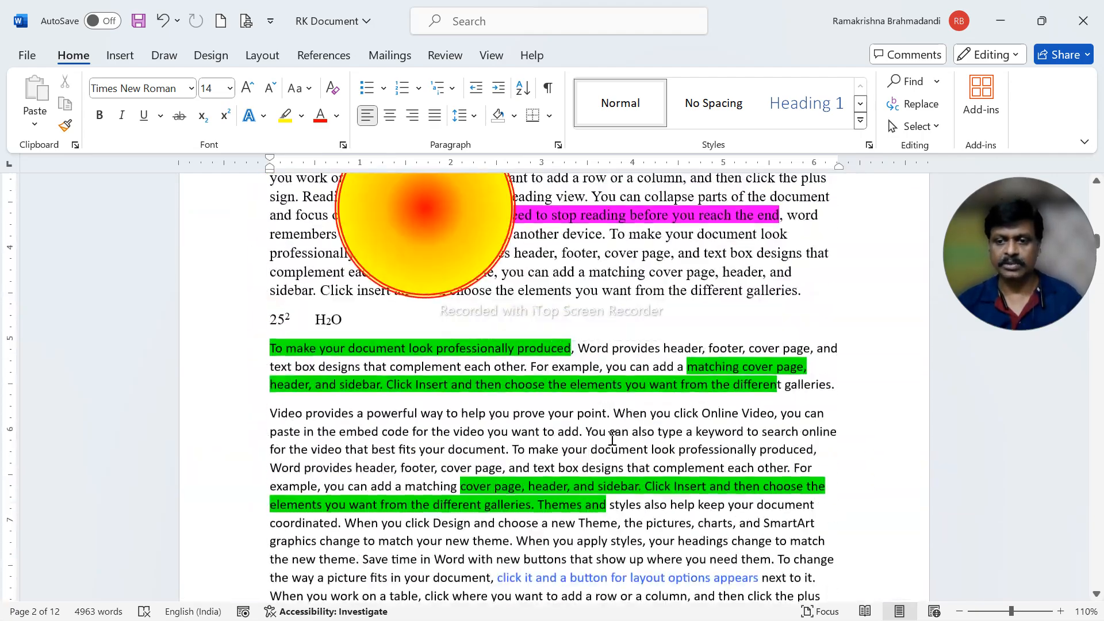
scroll(579, 410, "down", 15)
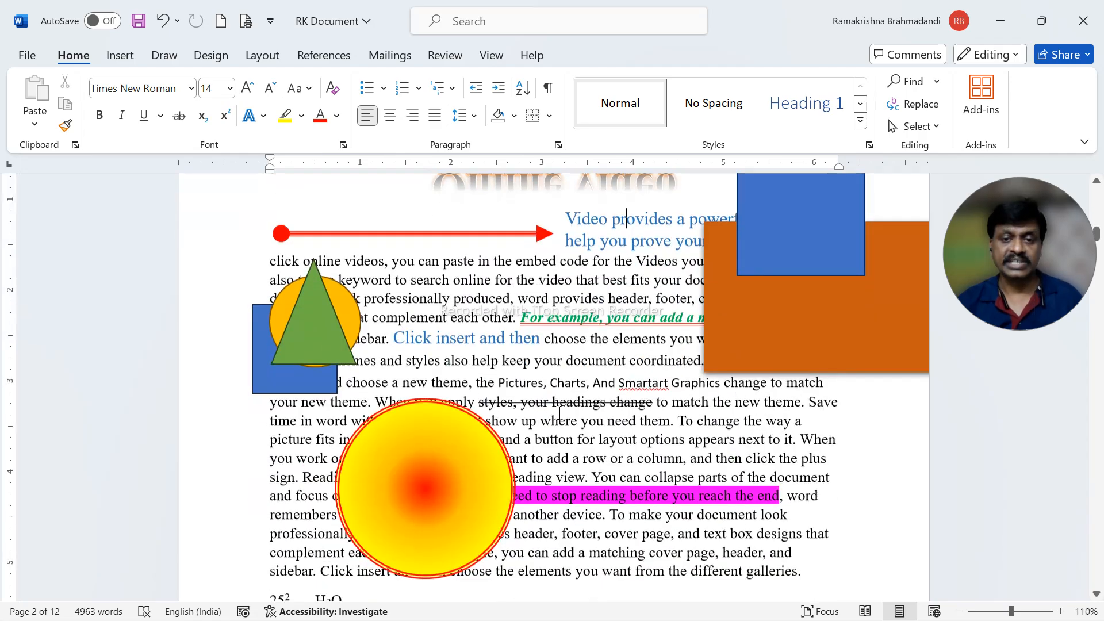
scroll(551, 475, "down", 12)
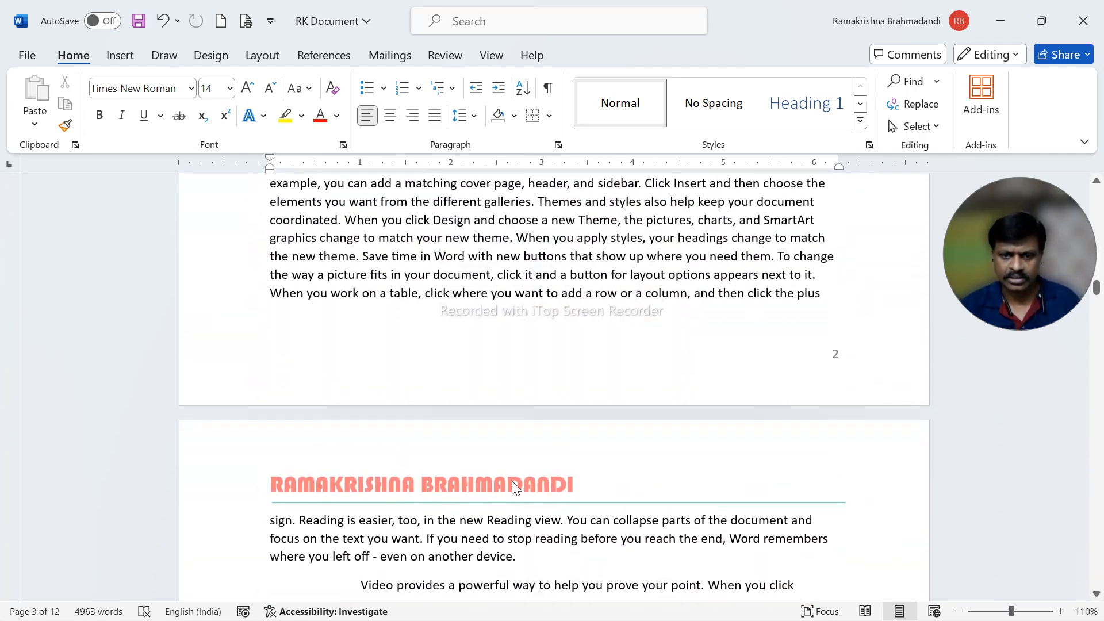
scroll(636, 481, "down", 10)
scroll(640, 486, "down", 3)
scroll(785, 454, "down", 8)
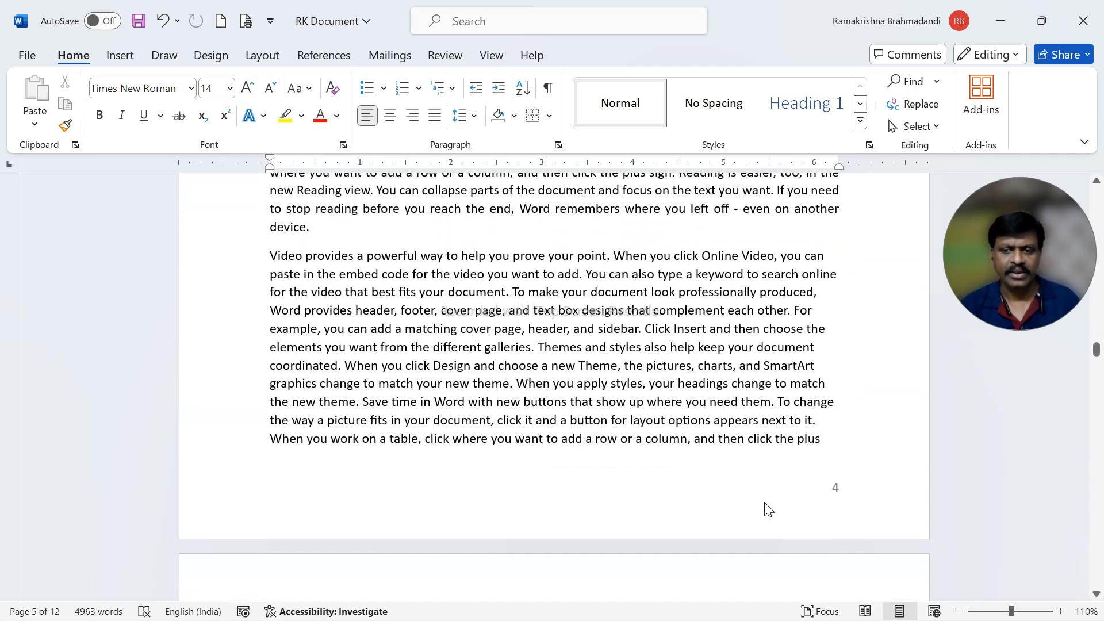
scroll(769, 509, "up", 7)
scroll(765, 503, "up", 15)
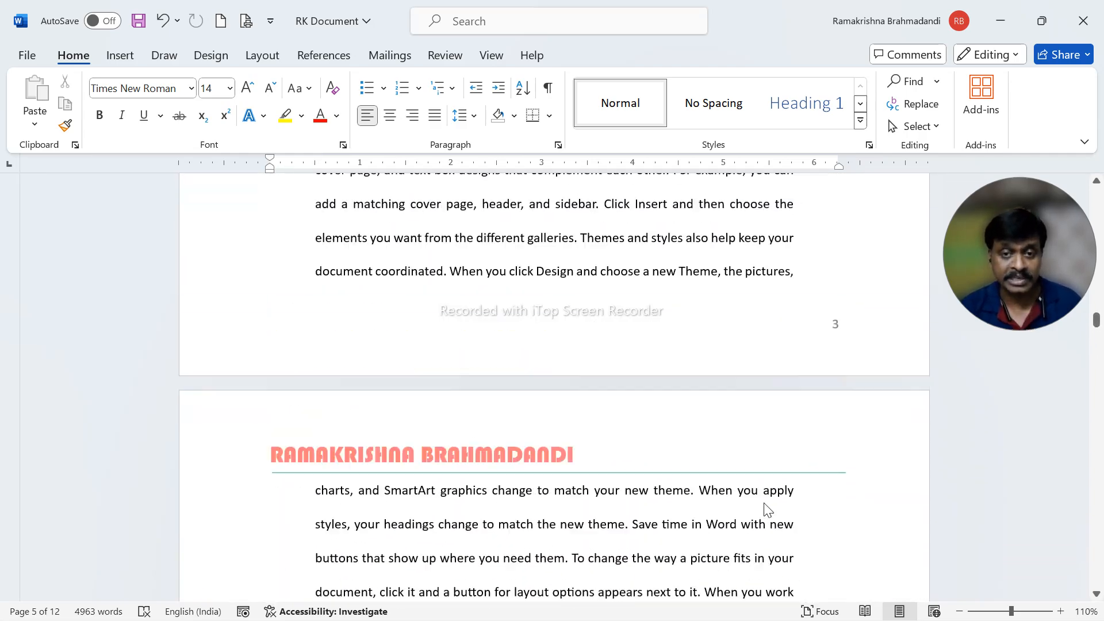
scroll(764, 503, "up", 12)
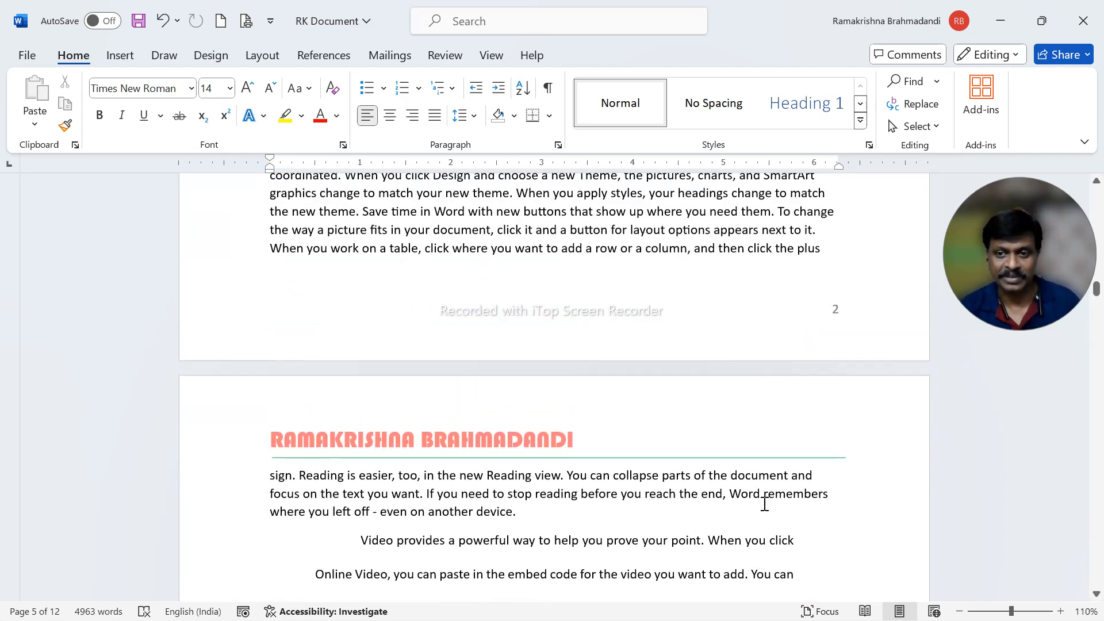
scroll(758, 506, "up", 10)
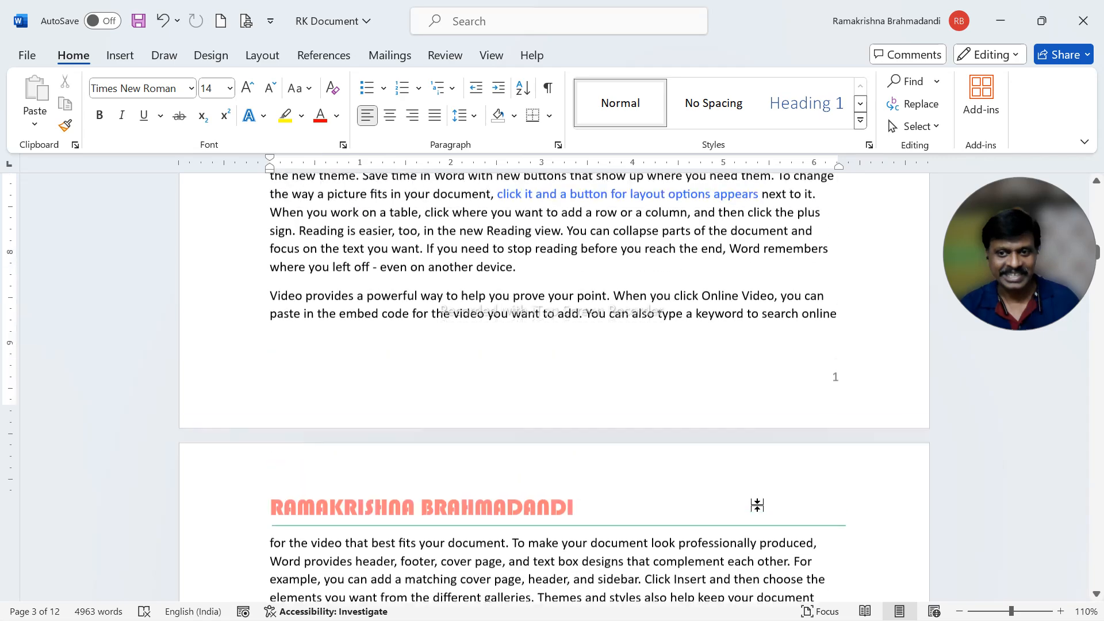
scroll(735, 506, "up", 10)
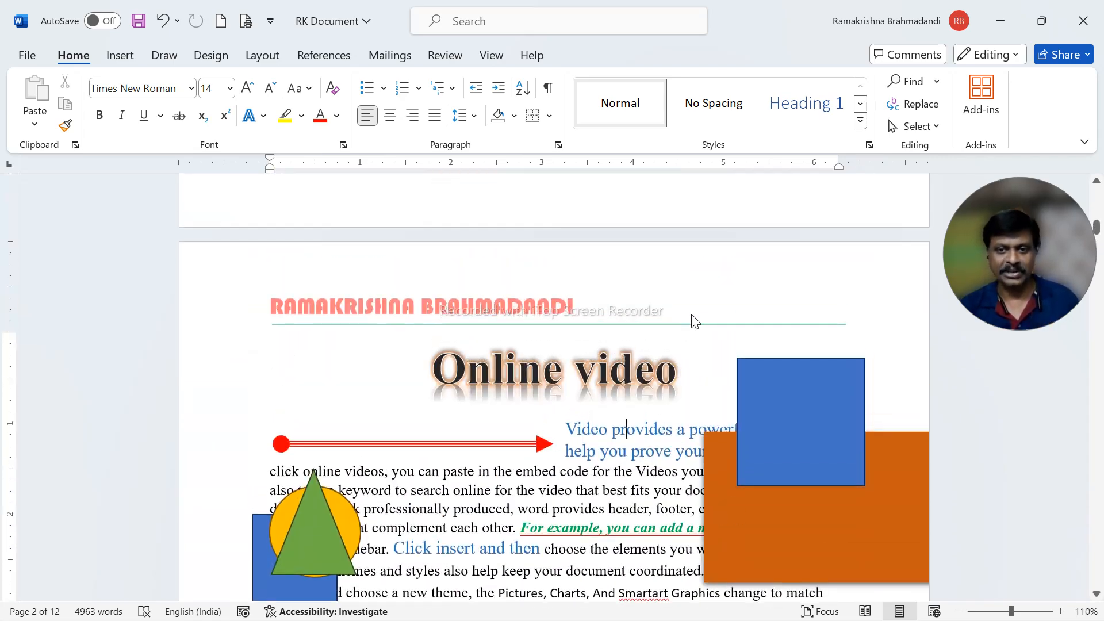
- Reopen the page 2 header and add the text 1 at the right tab stop after the name
double_click(665, 301)
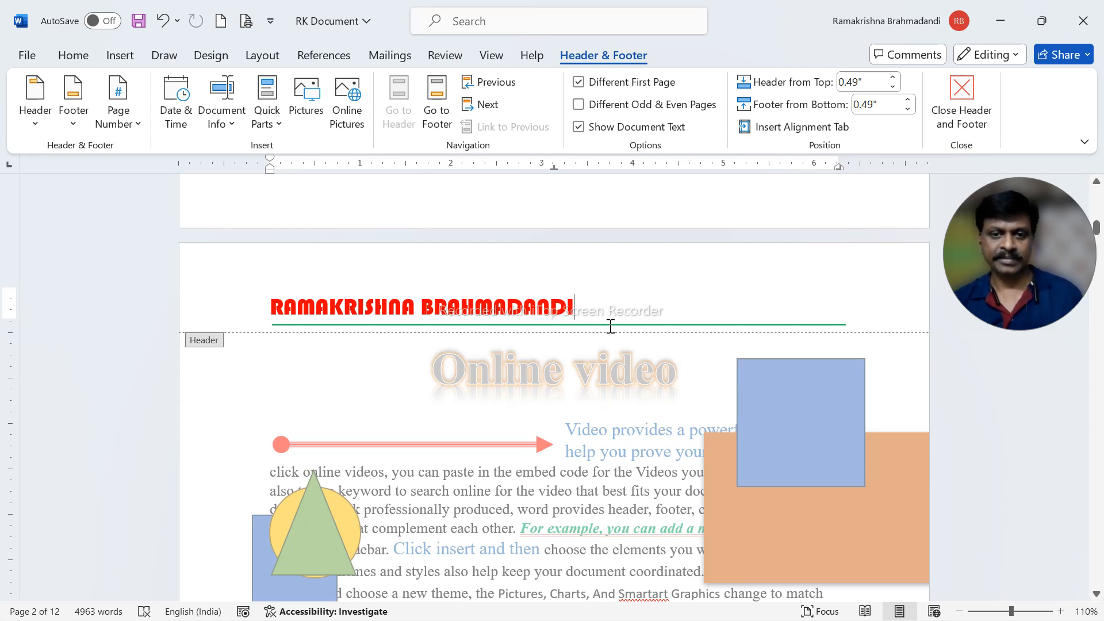
key("Tab")
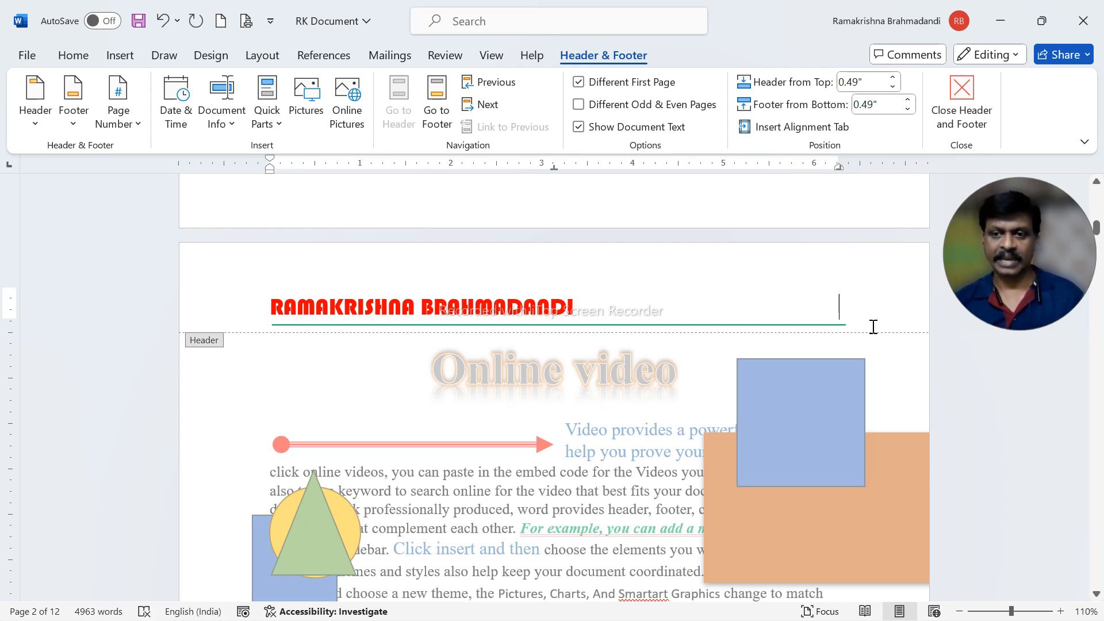
type("I")
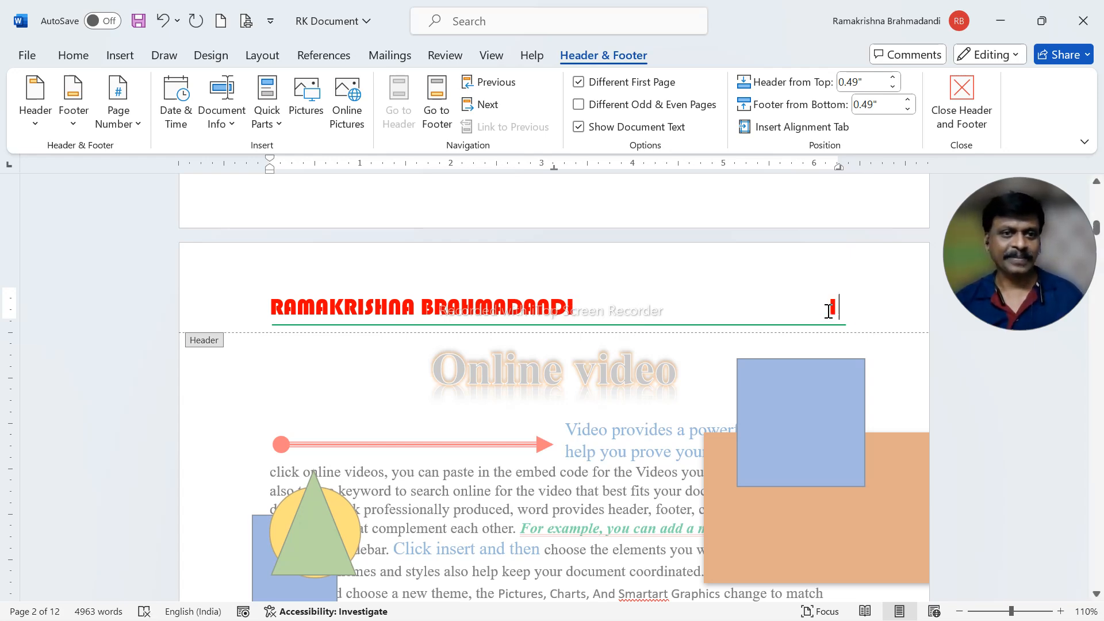
- Change the font of the 1 in the header to Arial Black
double_click(831, 305)
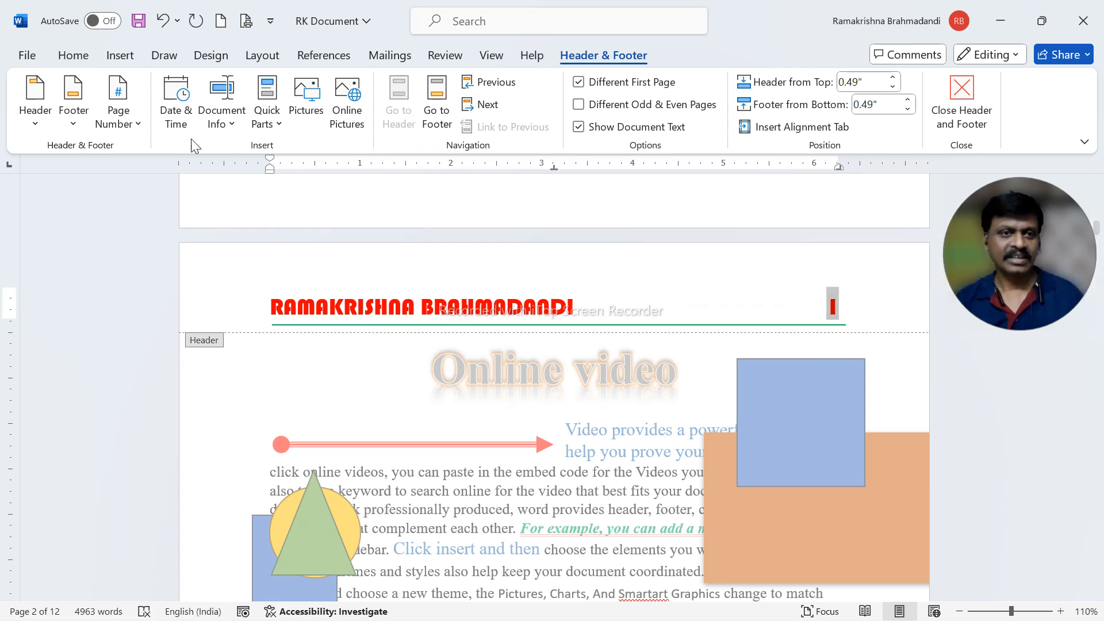
left_click(73, 55)
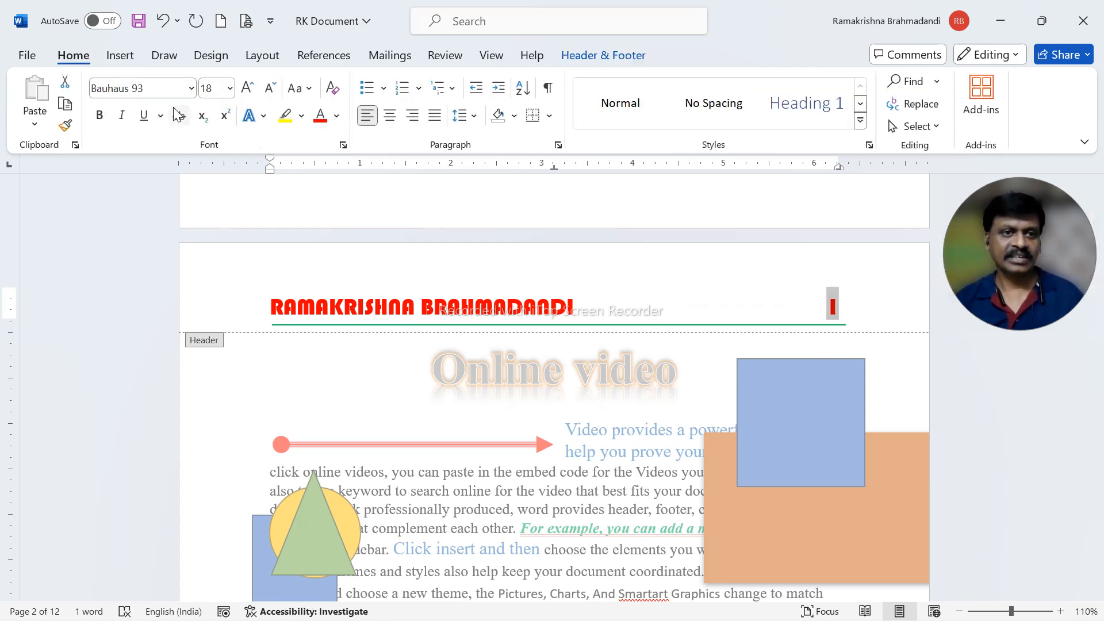
left_click(190, 88)
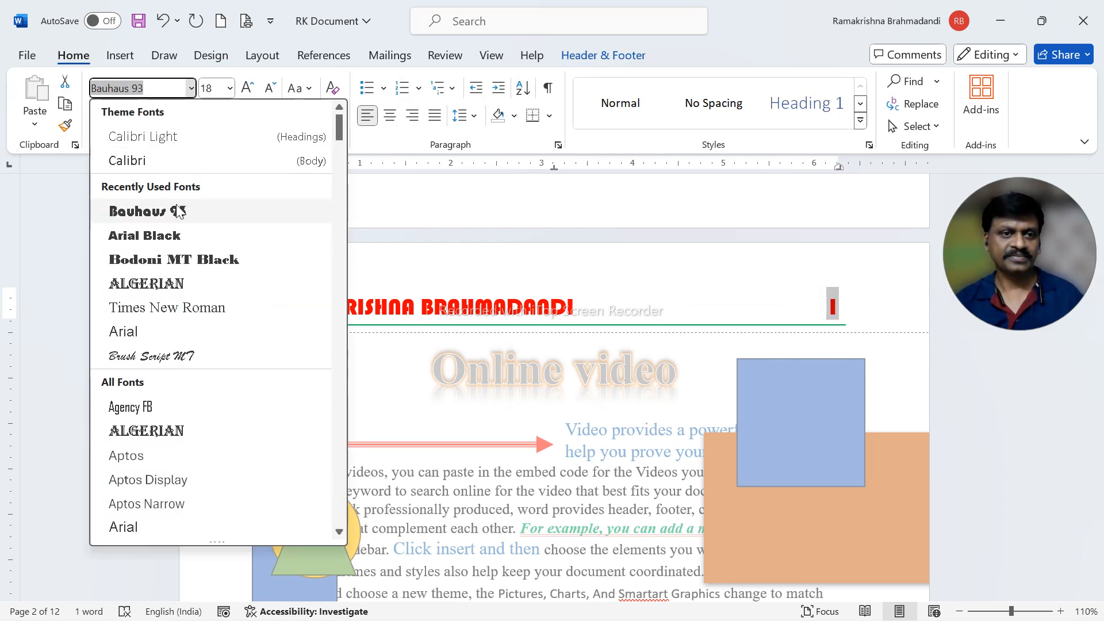
left_click(169, 242)
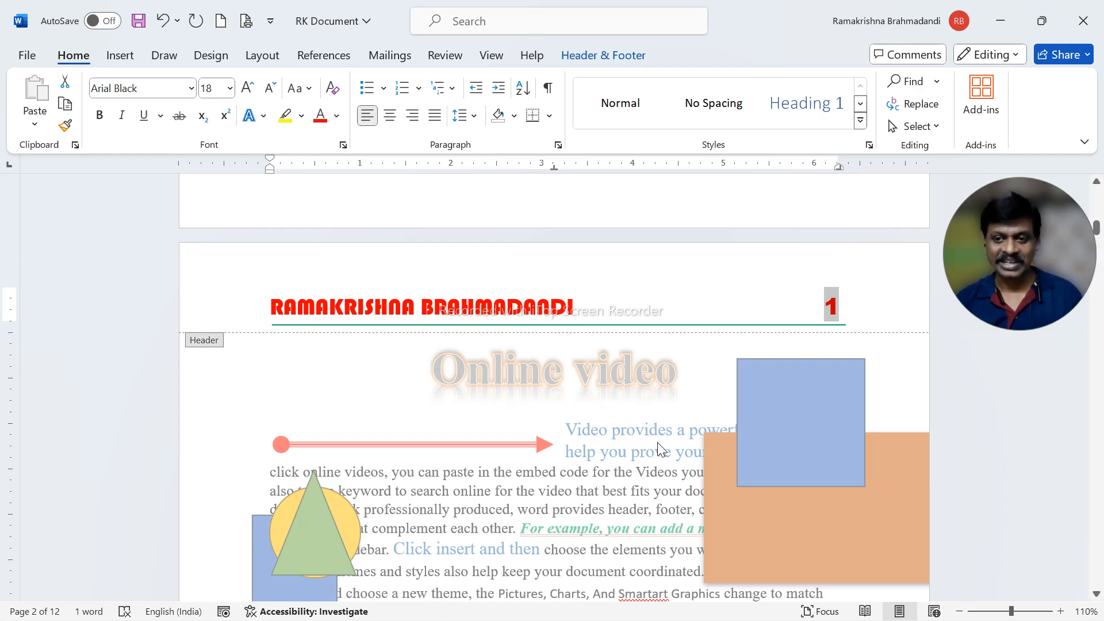
- Check the header number on the following pages, delete the 1 from the page 2 header, and return to the body text
scroll(657, 443, "down", 10)
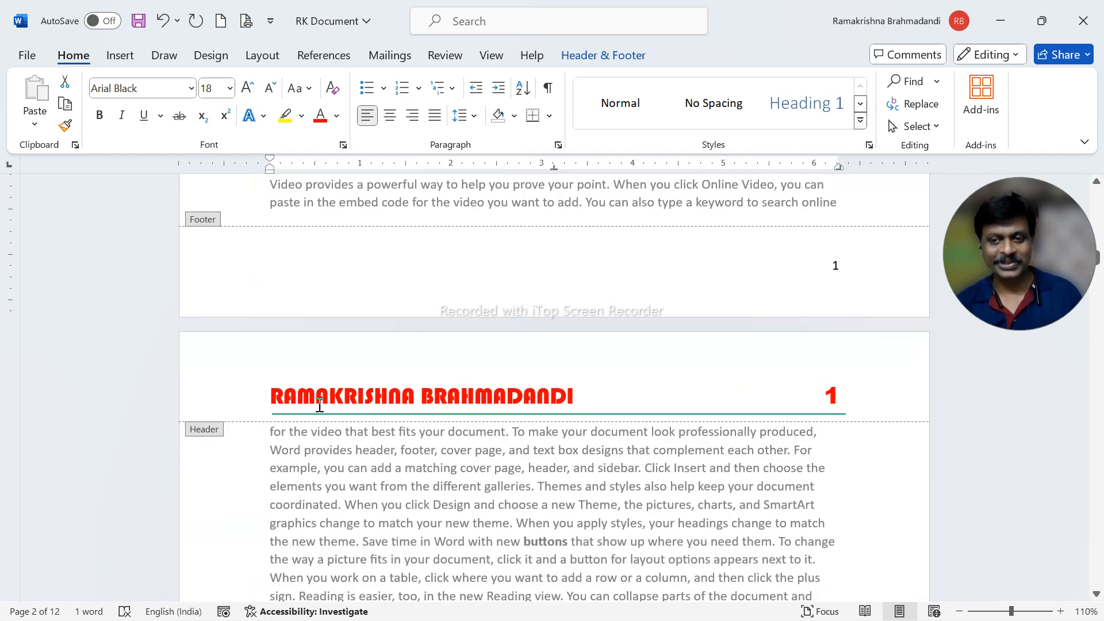
scroll(446, 419, "down", 10)
scroll(445, 419, "down", 5)
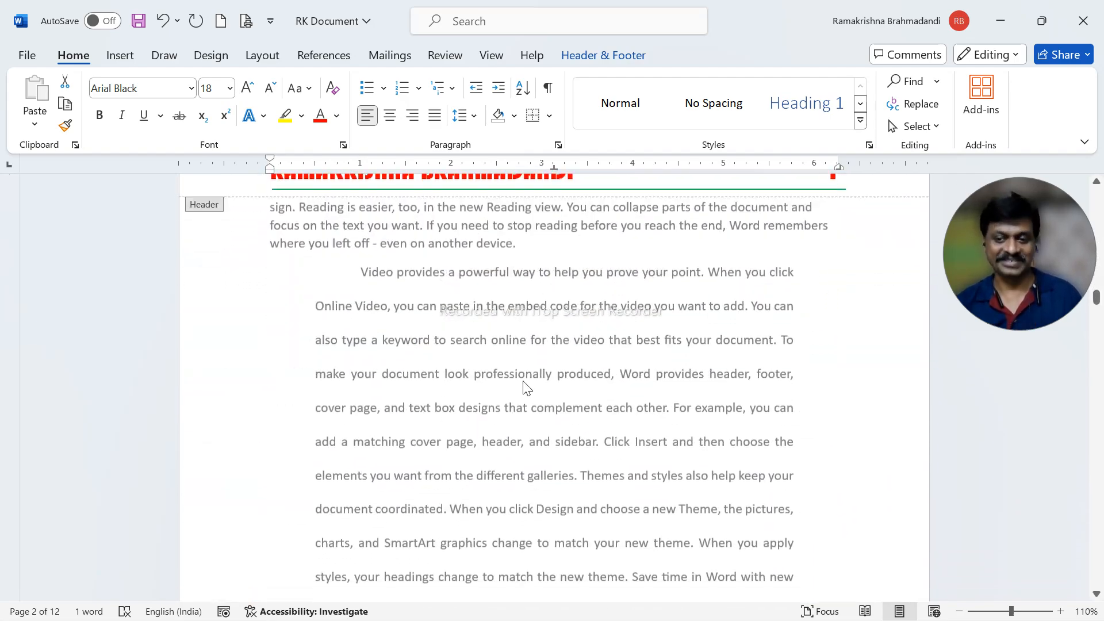
scroll(471, 405, "up", 3)
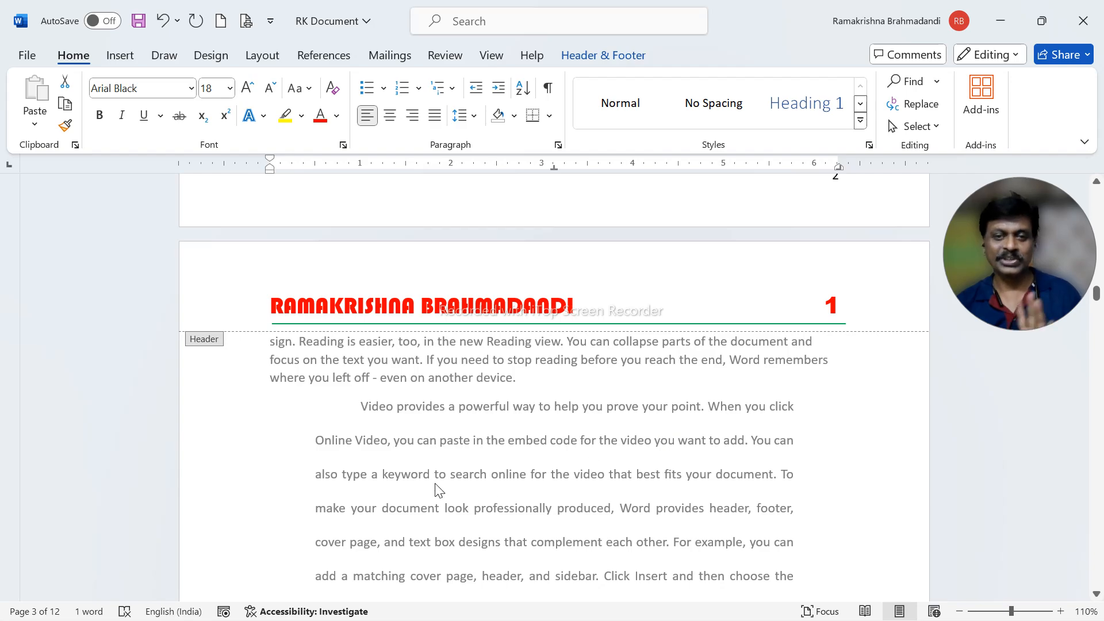
scroll(434, 483, "up", 15)
scroll(431, 473, "up", 12)
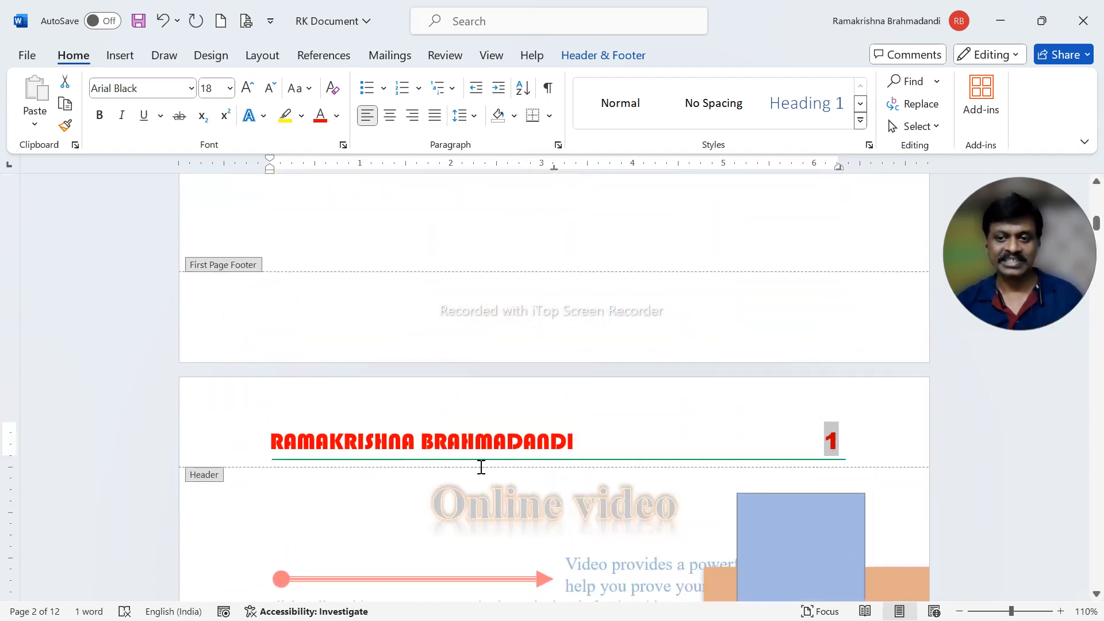
key("Delete")
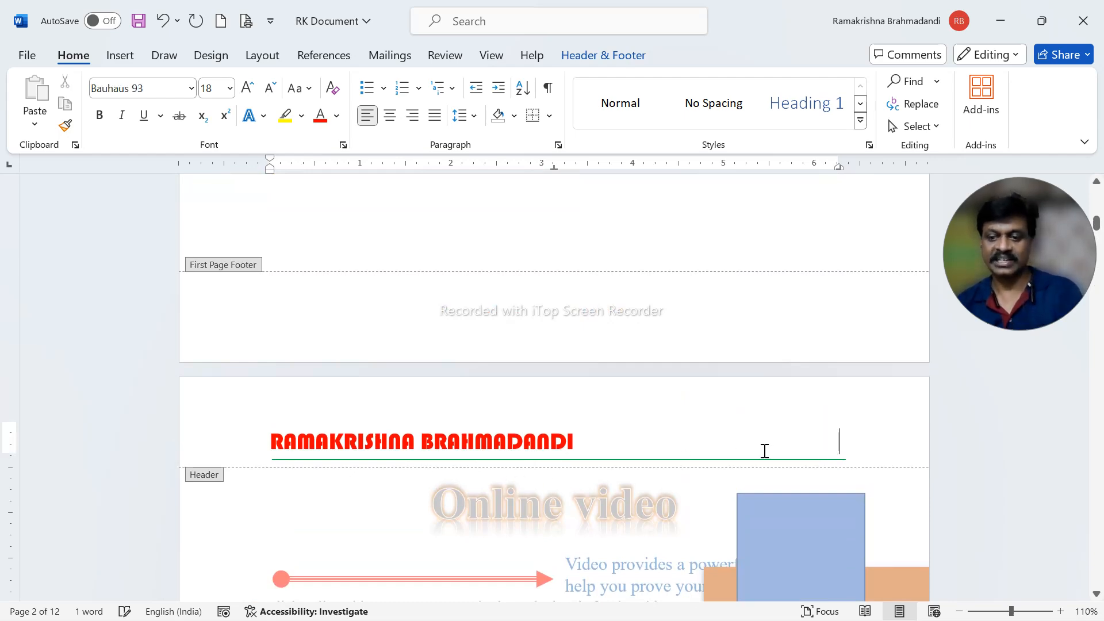
double_click(620, 540)
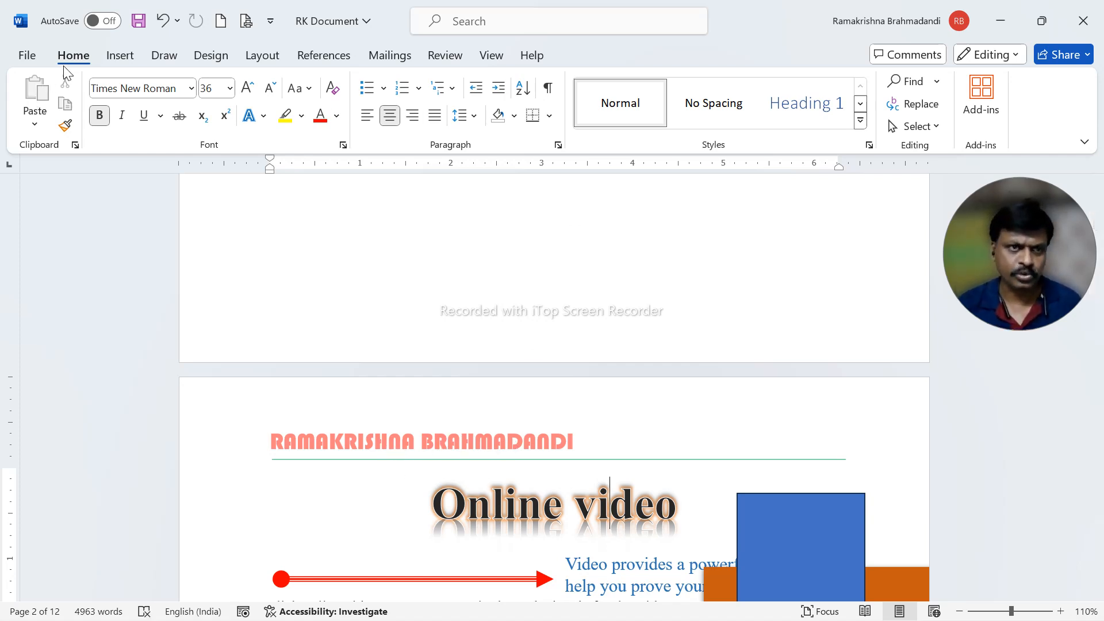
- Remove the header from the document with the Remove Header command
left_click(121, 57)
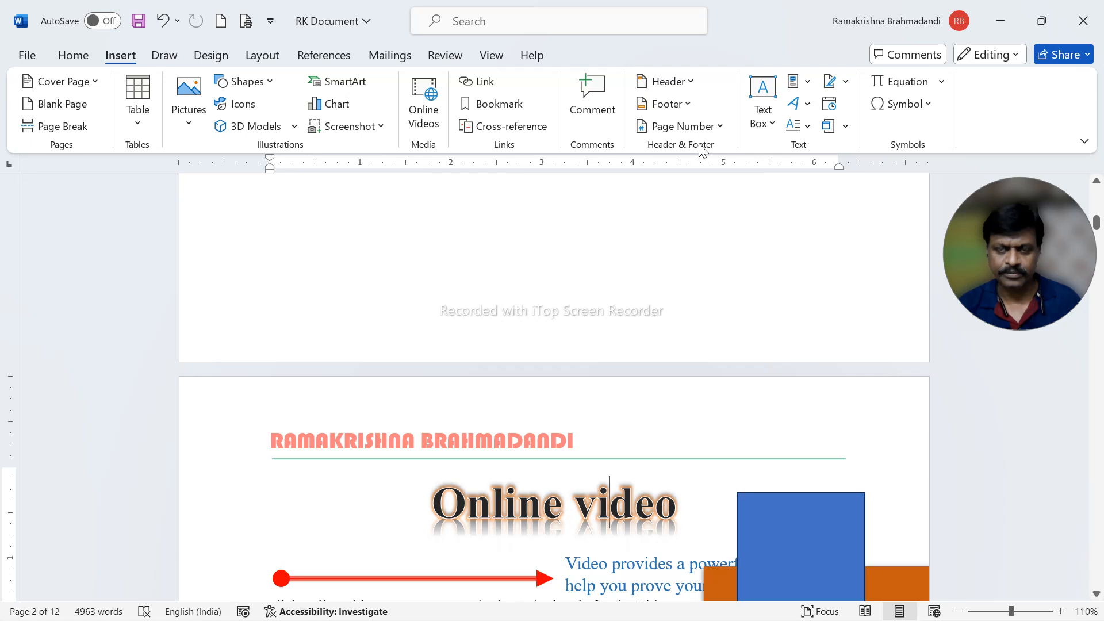
left_click(685, 84)
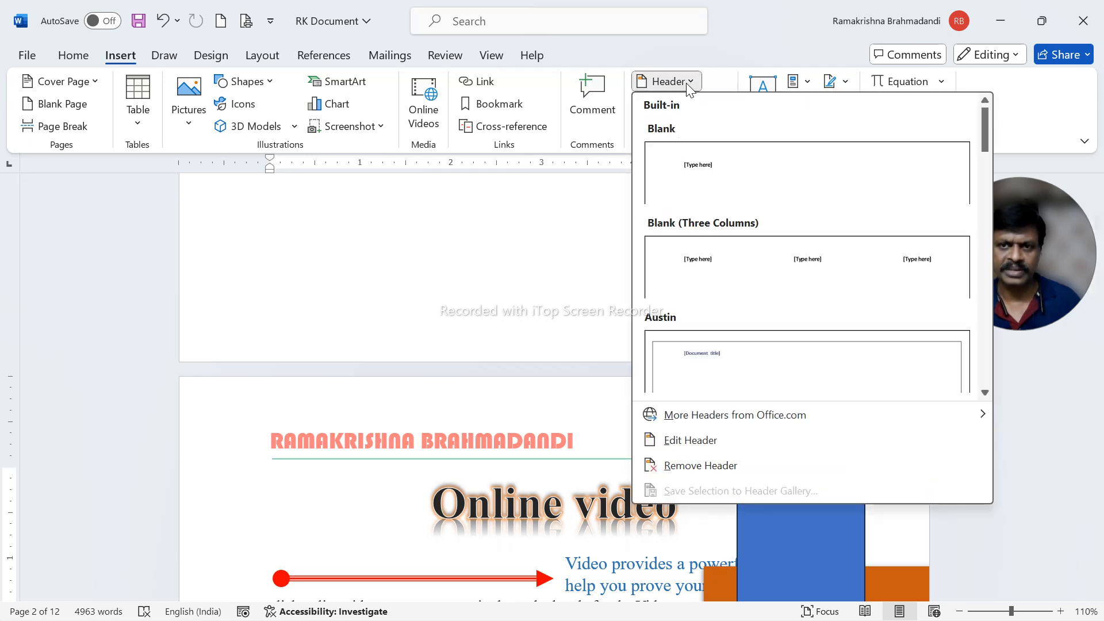
left_click(682, 473)
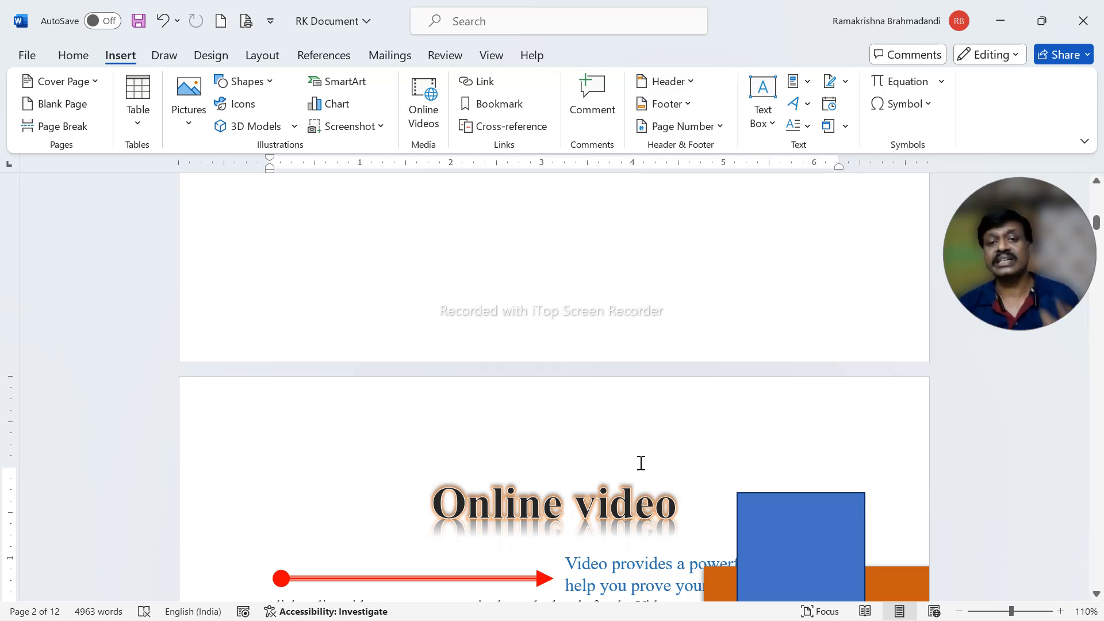
- Remove the page-number footer from the document with the Remove Footer command
left_click(662, 104)
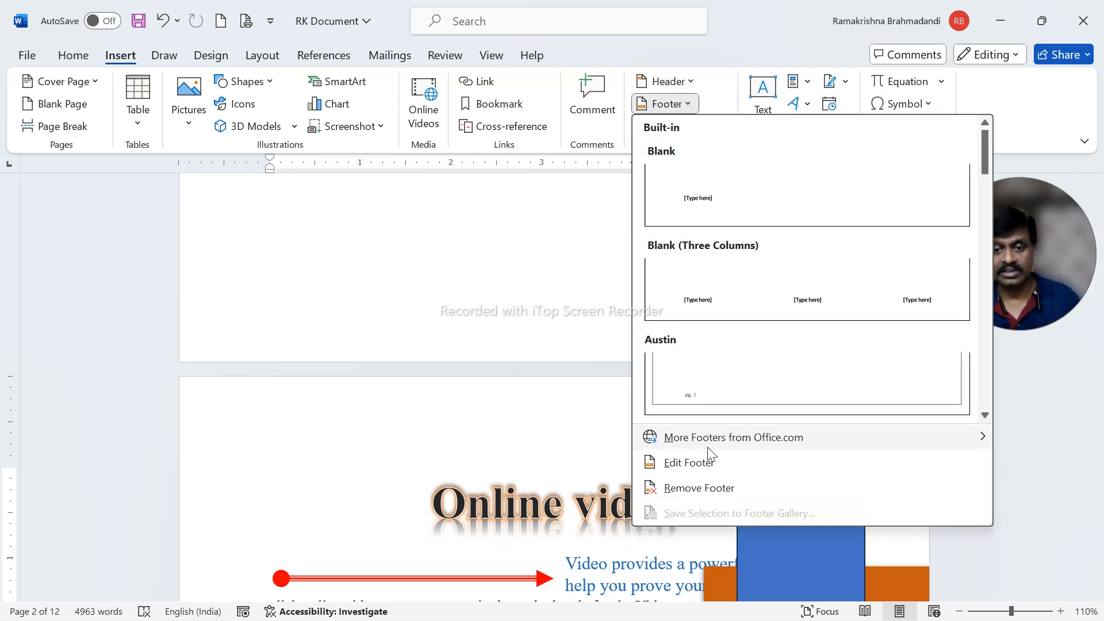
left_click(588, 519)
scroll(589, 509, "down", 12)
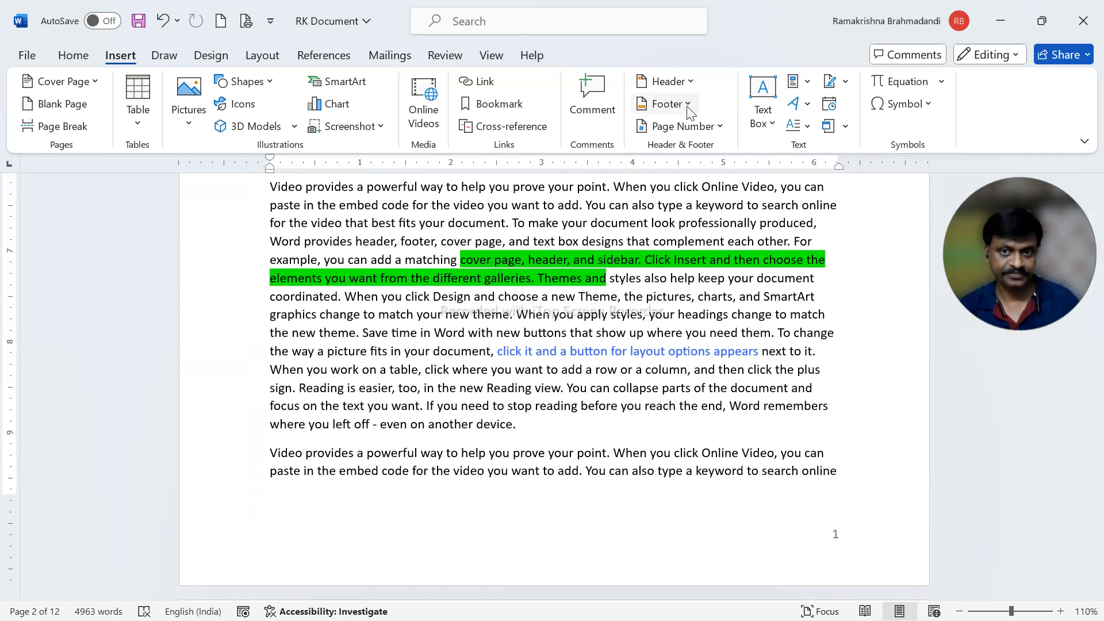
left_click(668, 104)
left_click(687, 486)
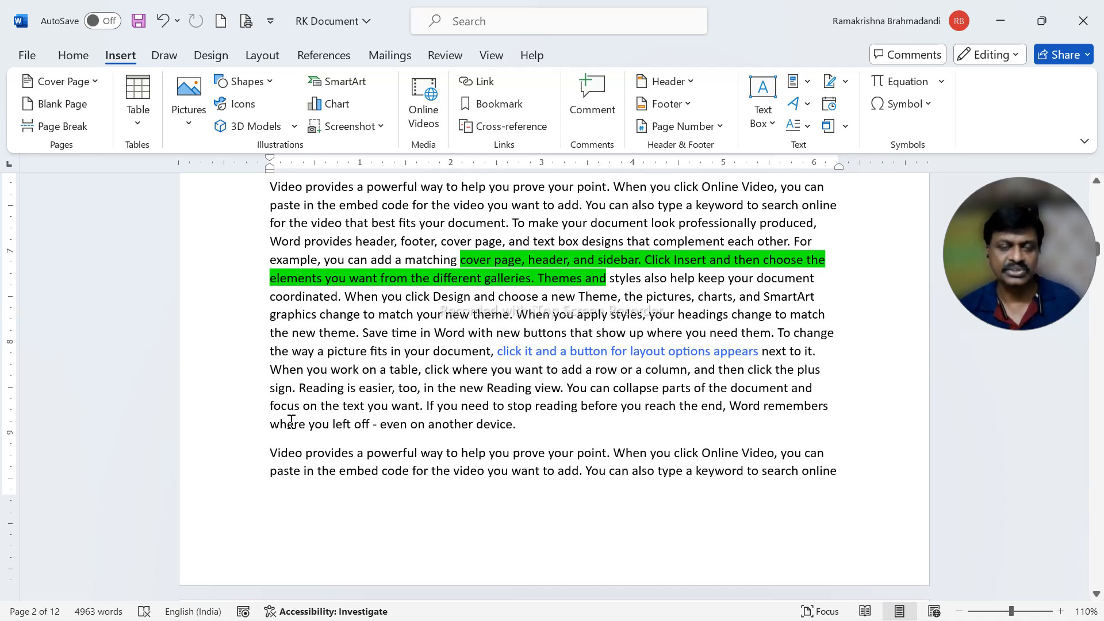
- Undo the footer and header removals, and save the document
left_click(161, 22)
left_click(161, 22)
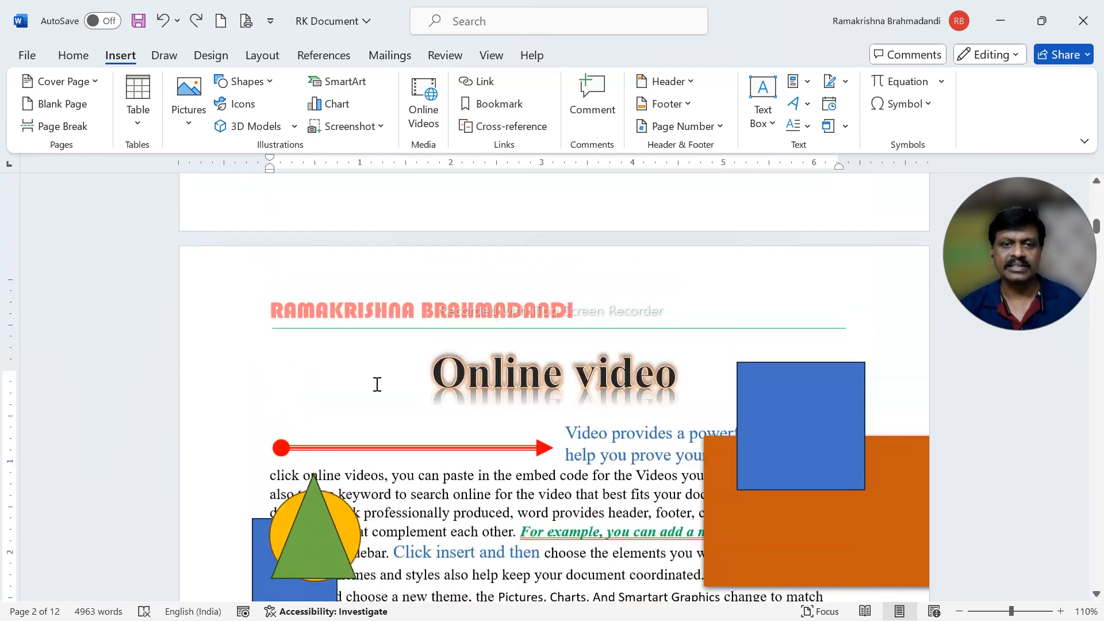
left_click(139, 21)
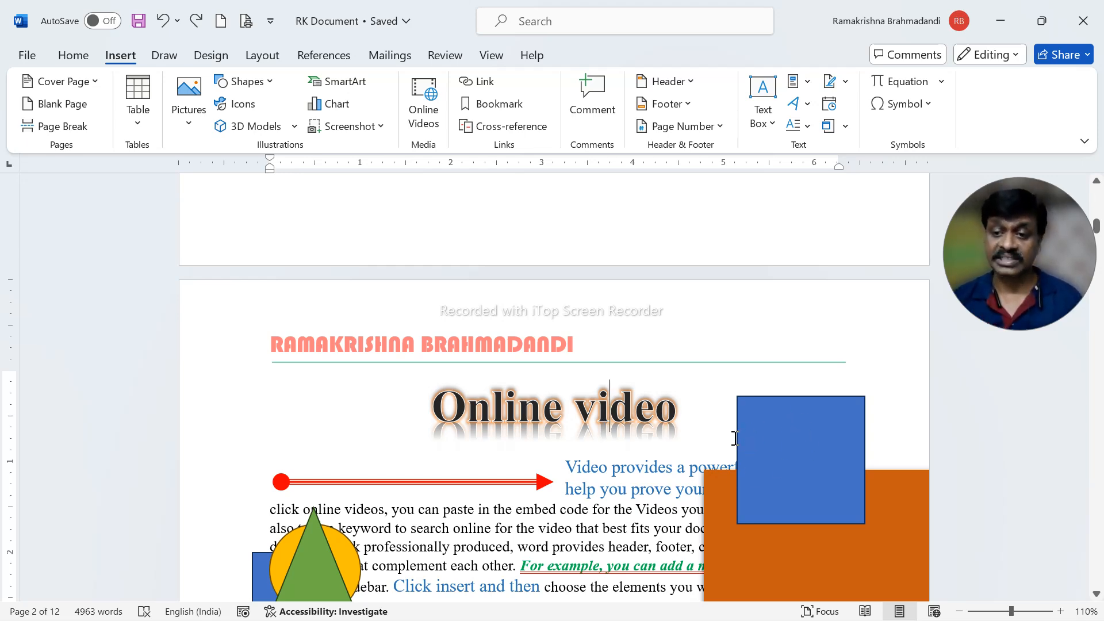
- Check the header and footer on page 2, and open the page 2 header for editing
scroll(652, 461, "up", 1)
scroll(664, 455, "down", 6)
scroll(664, 454, "down", 12)
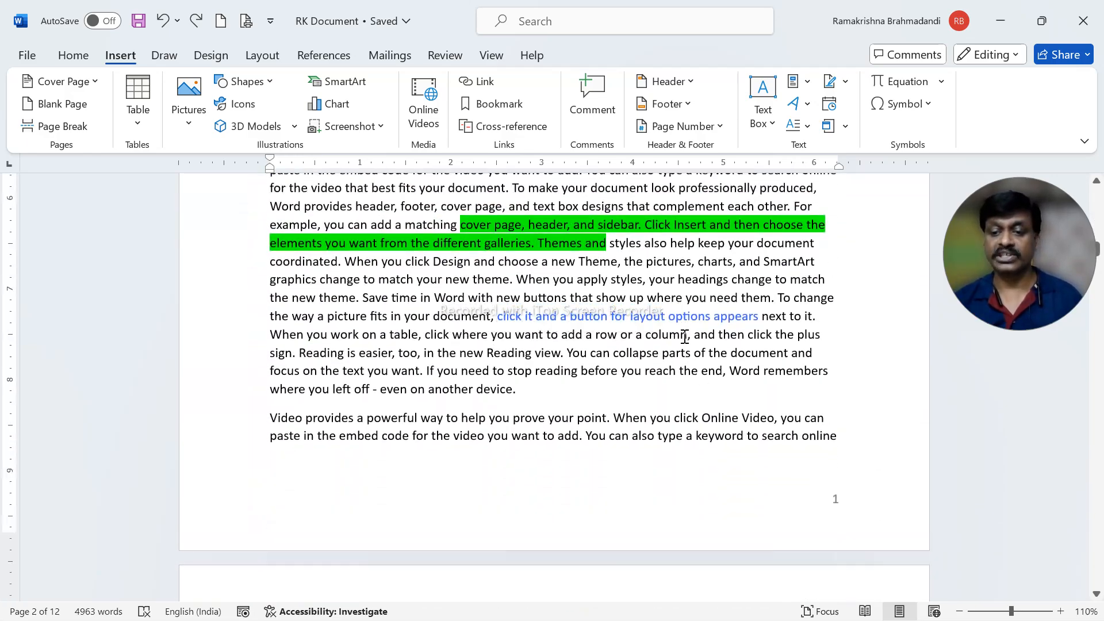
scroll(684, 337, "up", 15)
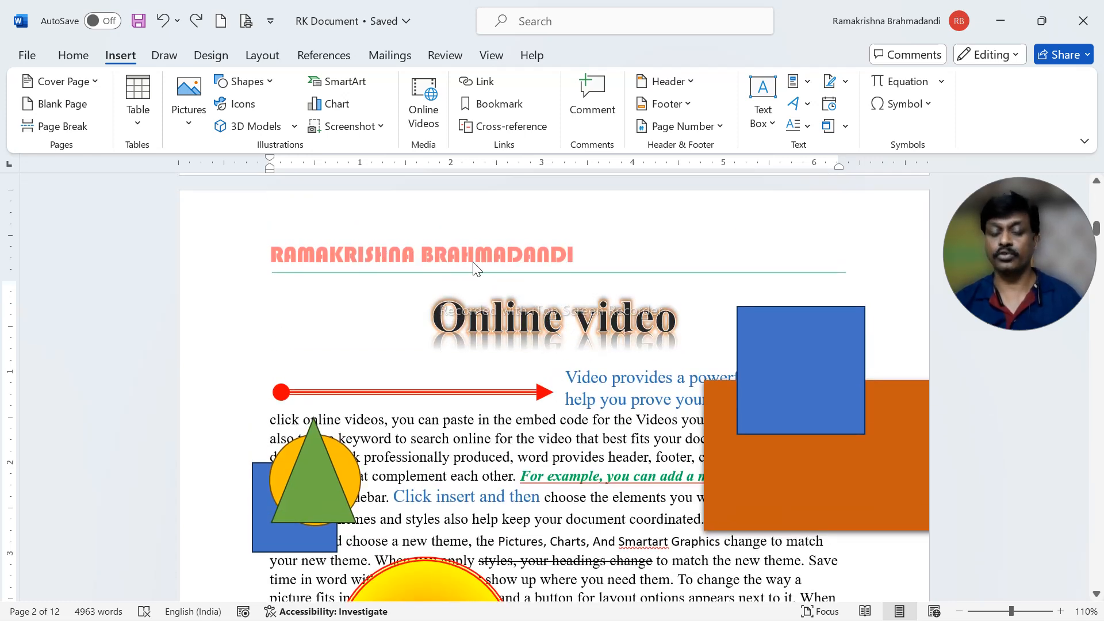
double_click(613, 257)
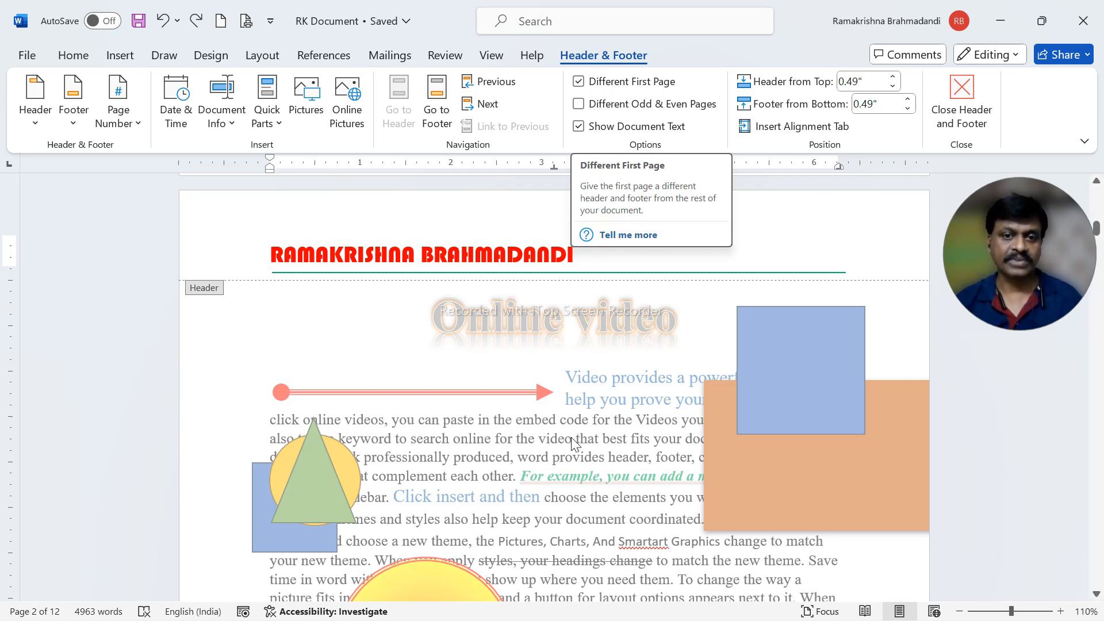
- Turn off Different First Page and examine the footer of the cover page
left_click(580, 84)
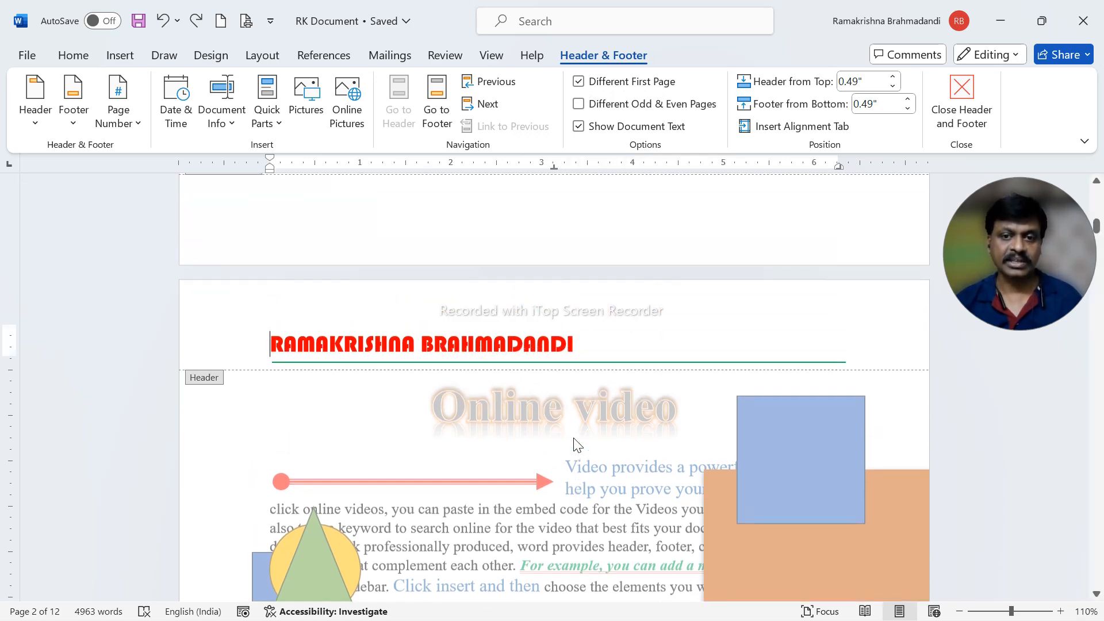
left_click(578, 81)
scroll(665, 357, "down", 8)
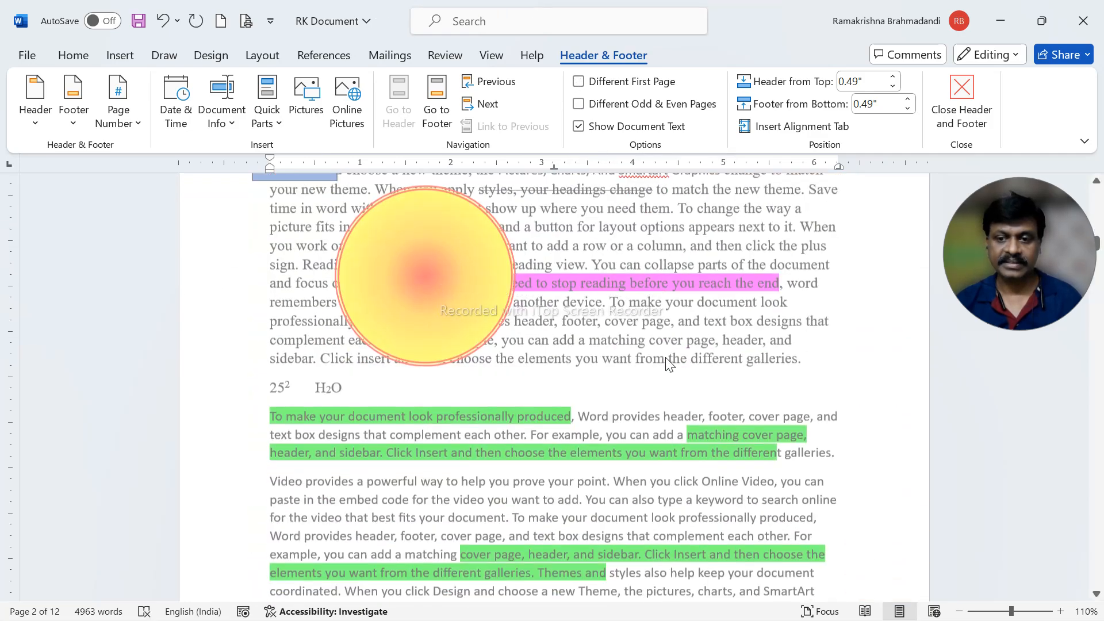
scroll(665, 357, "down", 6)
scroll(794, 460, "up", 12)
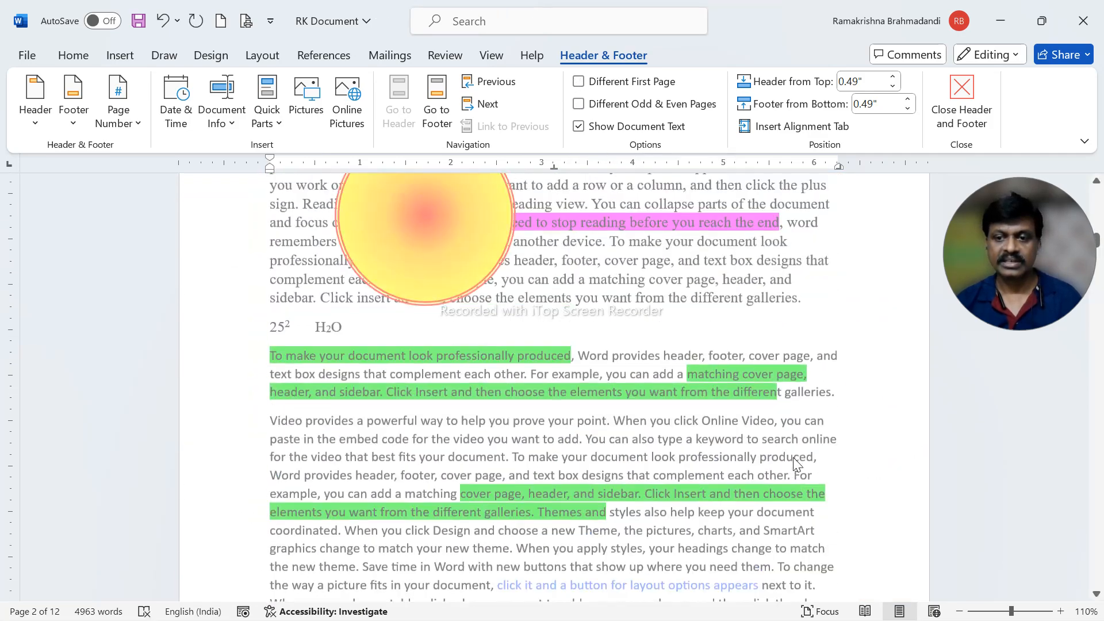
scroll(791, 462, "up", 10)
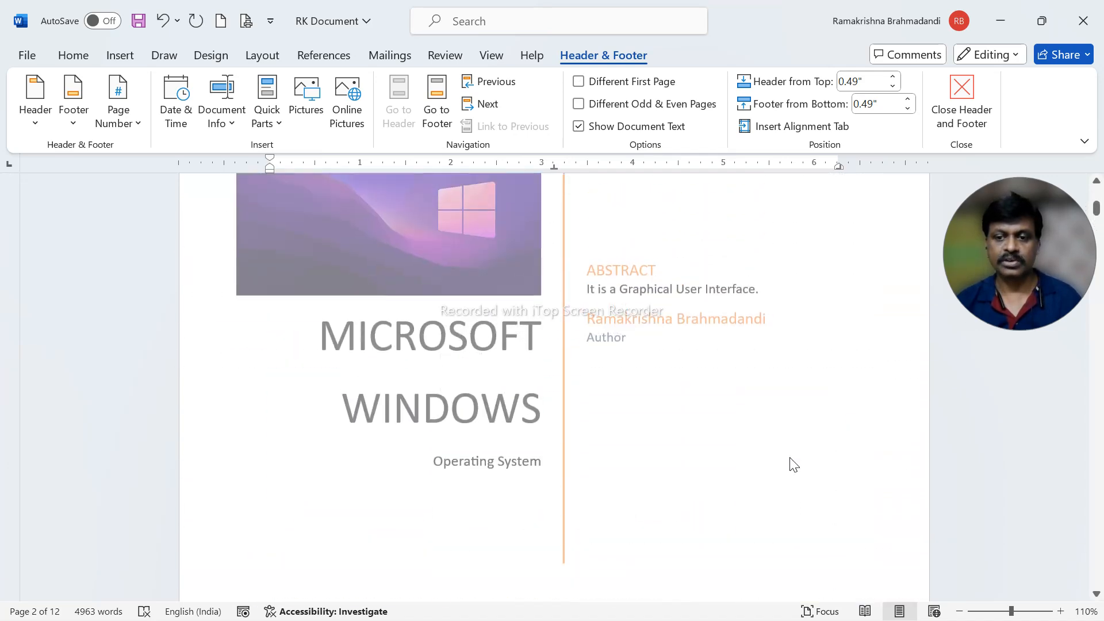
scroll(779, 491, "down", 9)
scroll(816, 460, "down", 3)
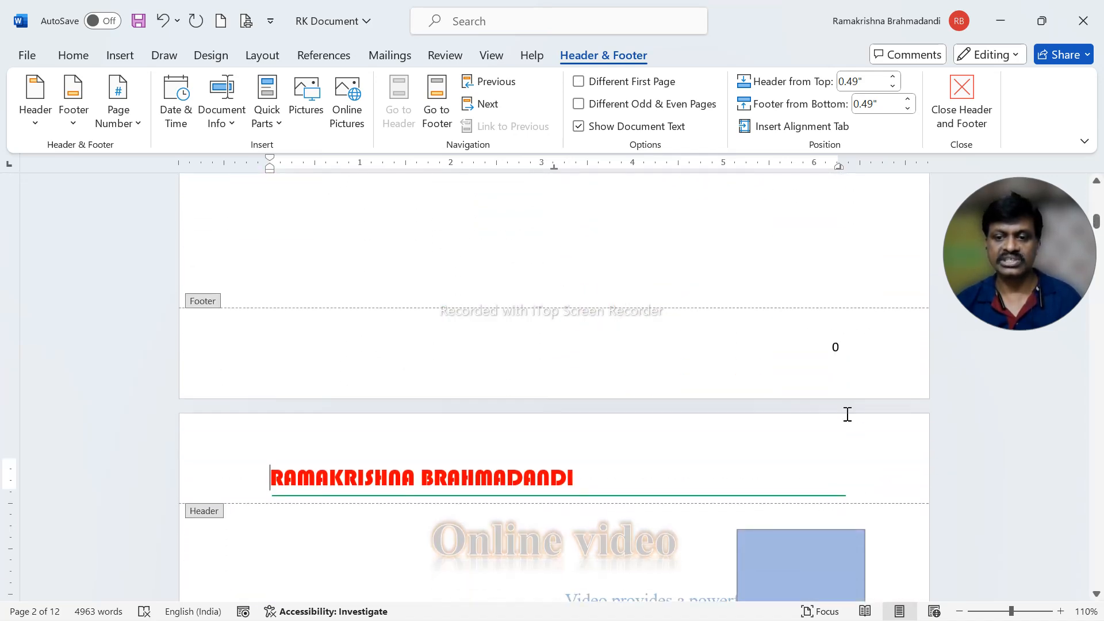
- Turn Different First Page back on, check the cover page footer, and close the header and footer
left_click(573, 83)
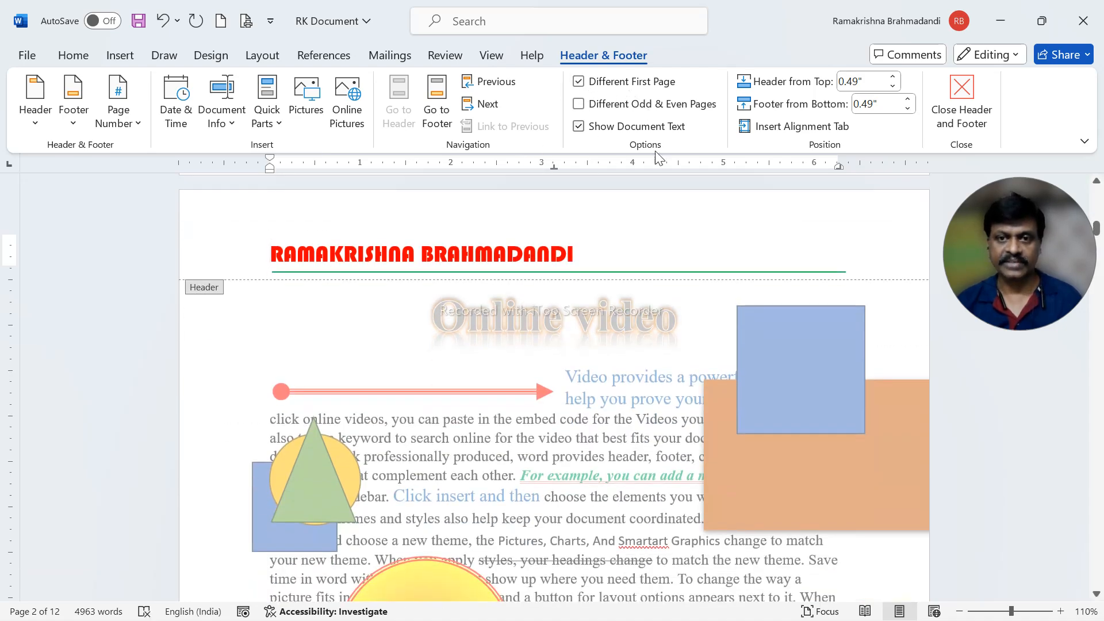
scroll(758, 332, "up", 4)
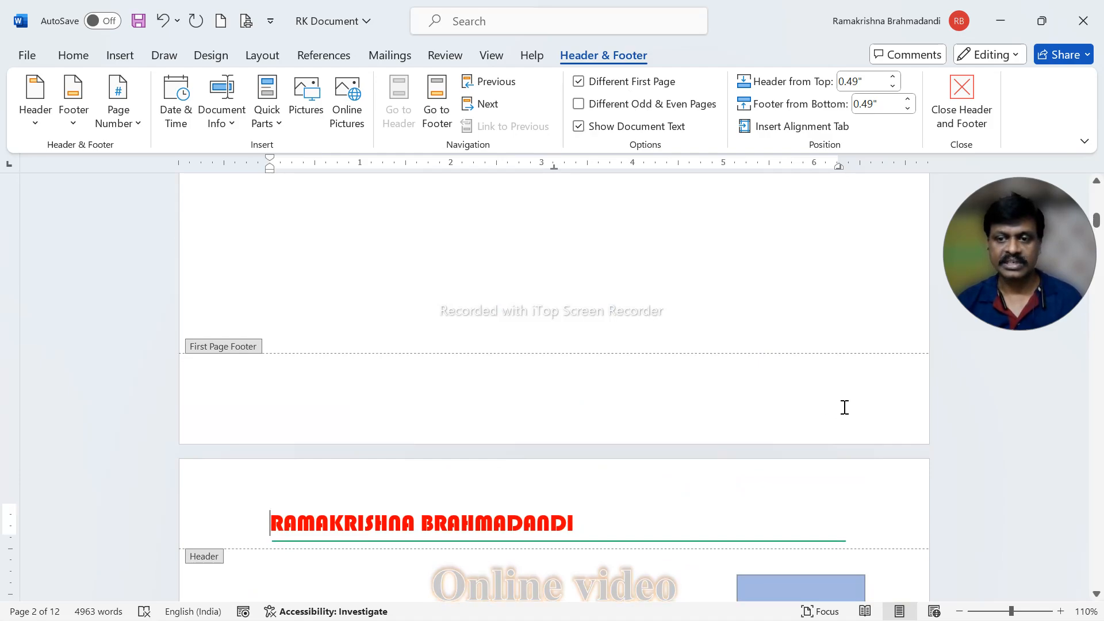
scroll(844, 407, "down", 3)
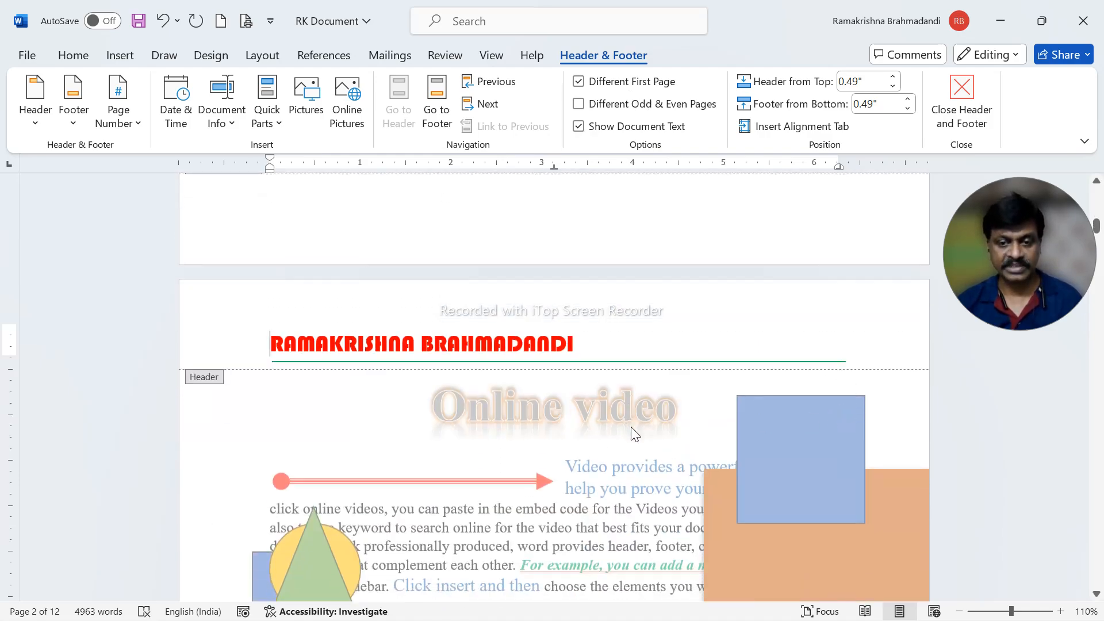
scroll(630, 425, "down", 10)
scroll(617, 393, "down", 10)
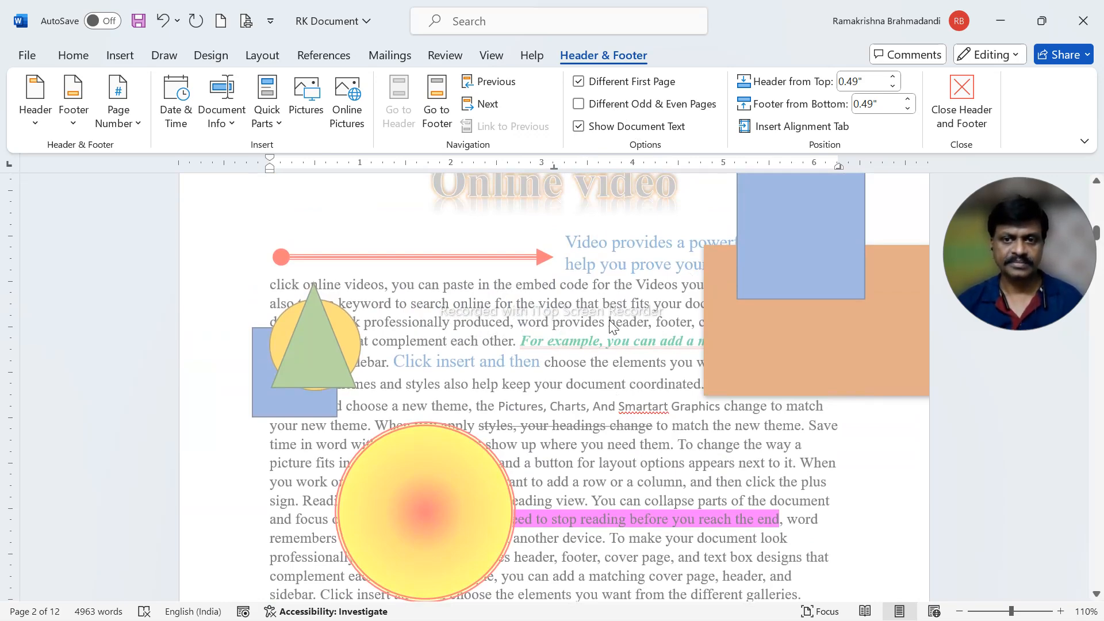
left_click(987, 117)
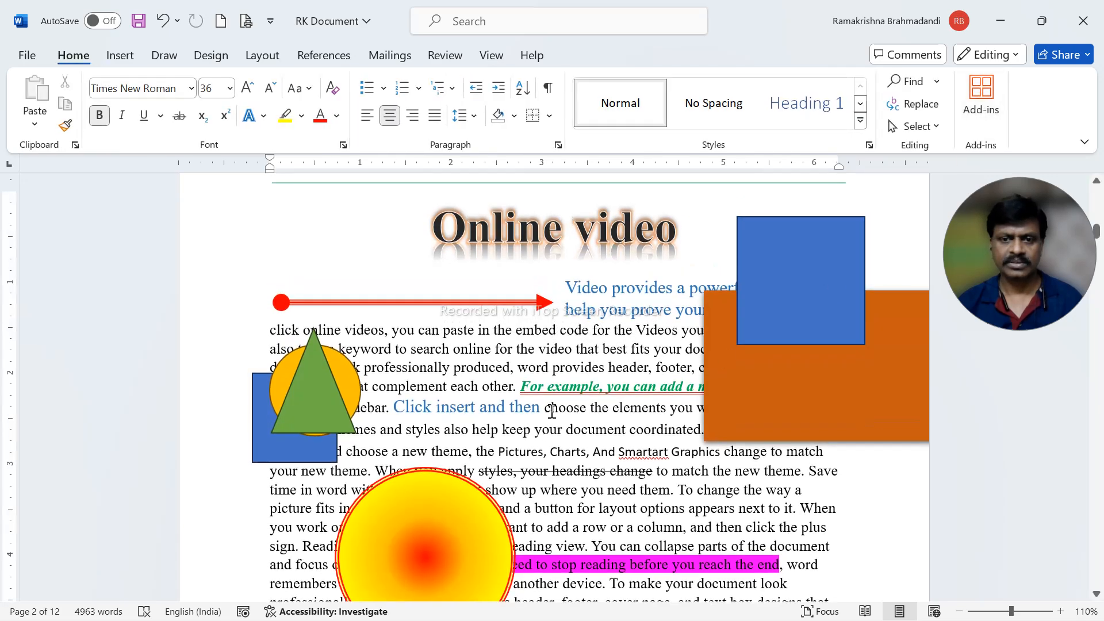